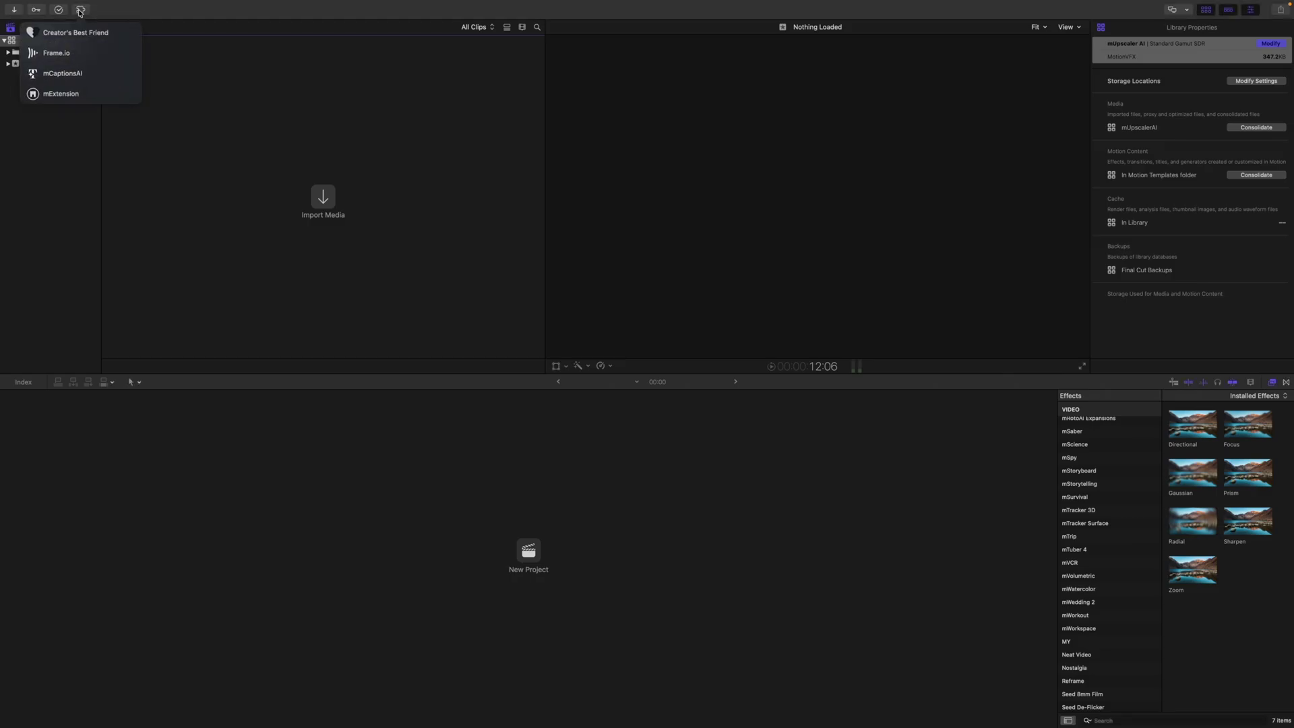
Step: Open mExtension from Final Cut Pro's installed extensions
click(79, 93)
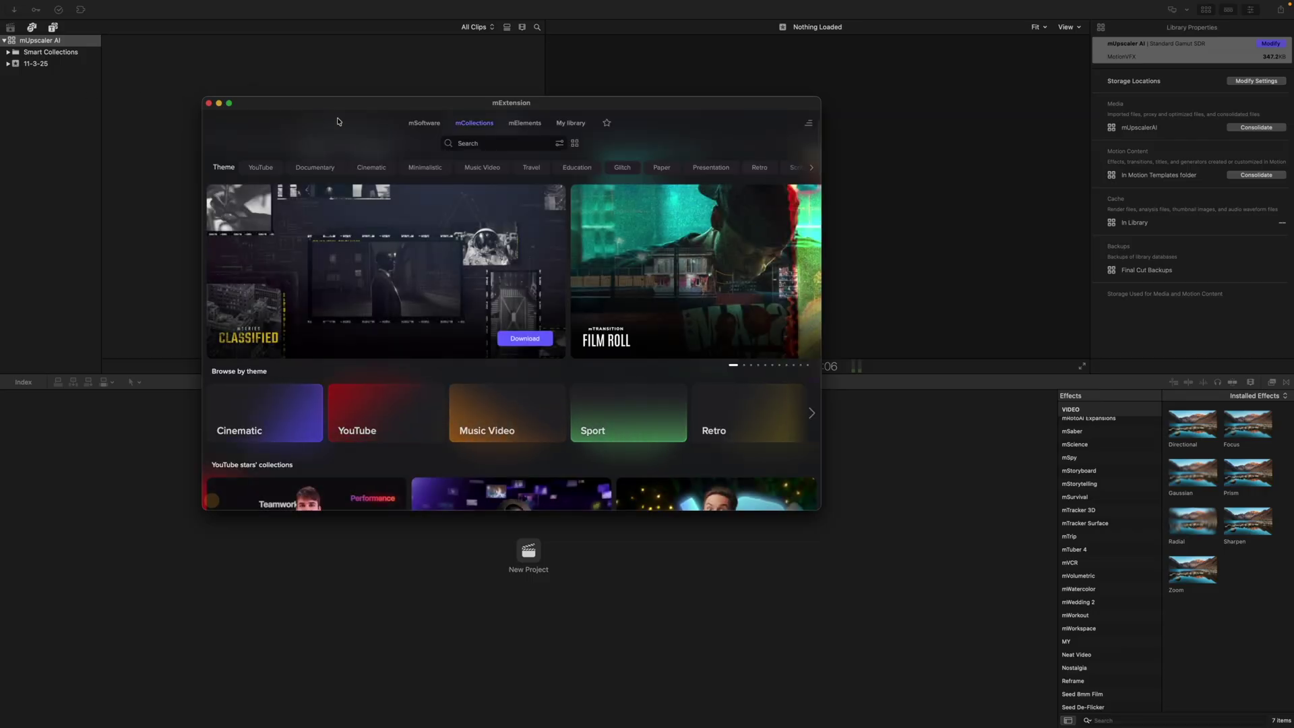
Step: Go to the mSoftware catalogue and open mUpscalerAI under Standalone Apps
click(420, 124)
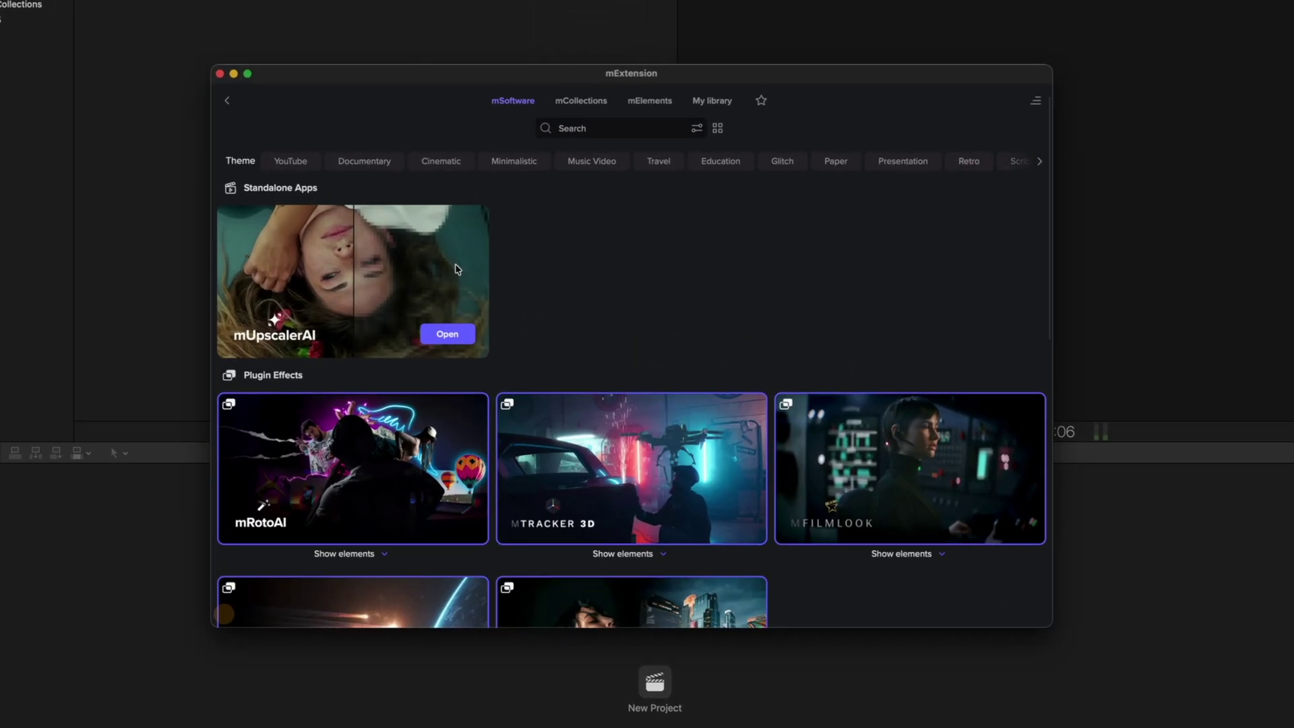
click(444, 335)
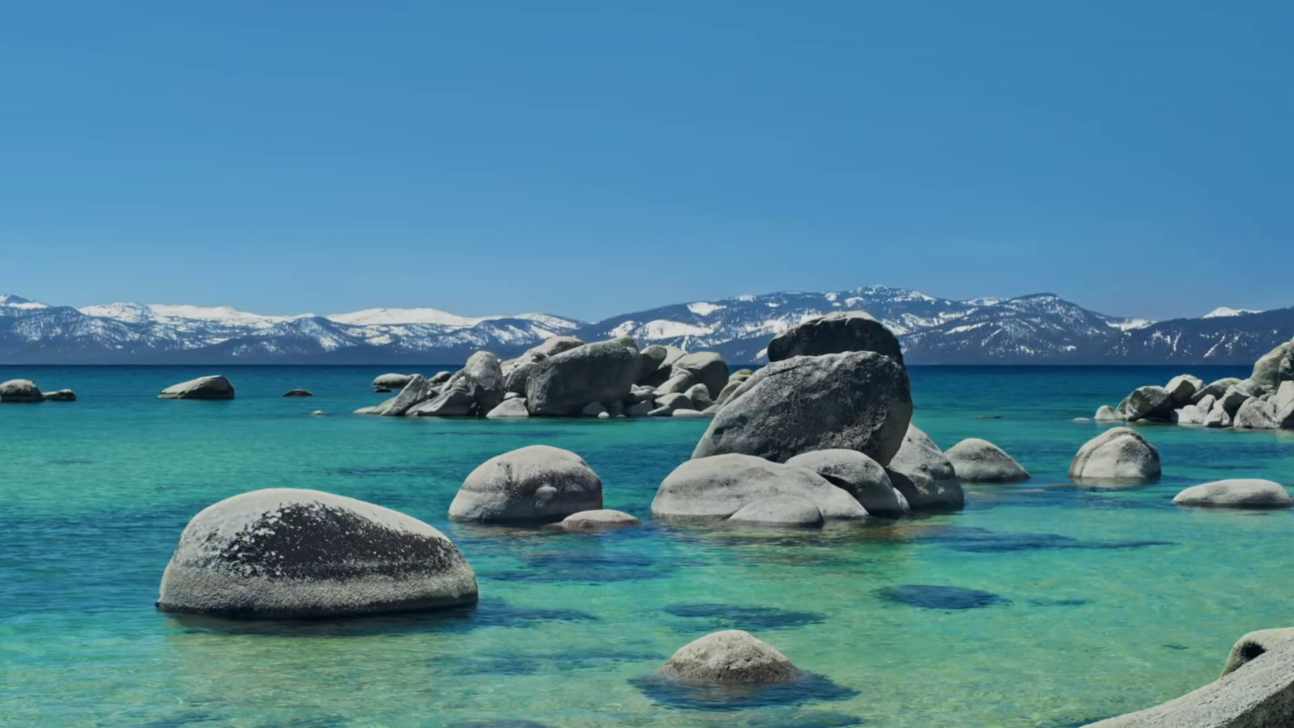
Step: Search the app launcher for 'mupscaler' and launch mUpscalerAI
key(F4)
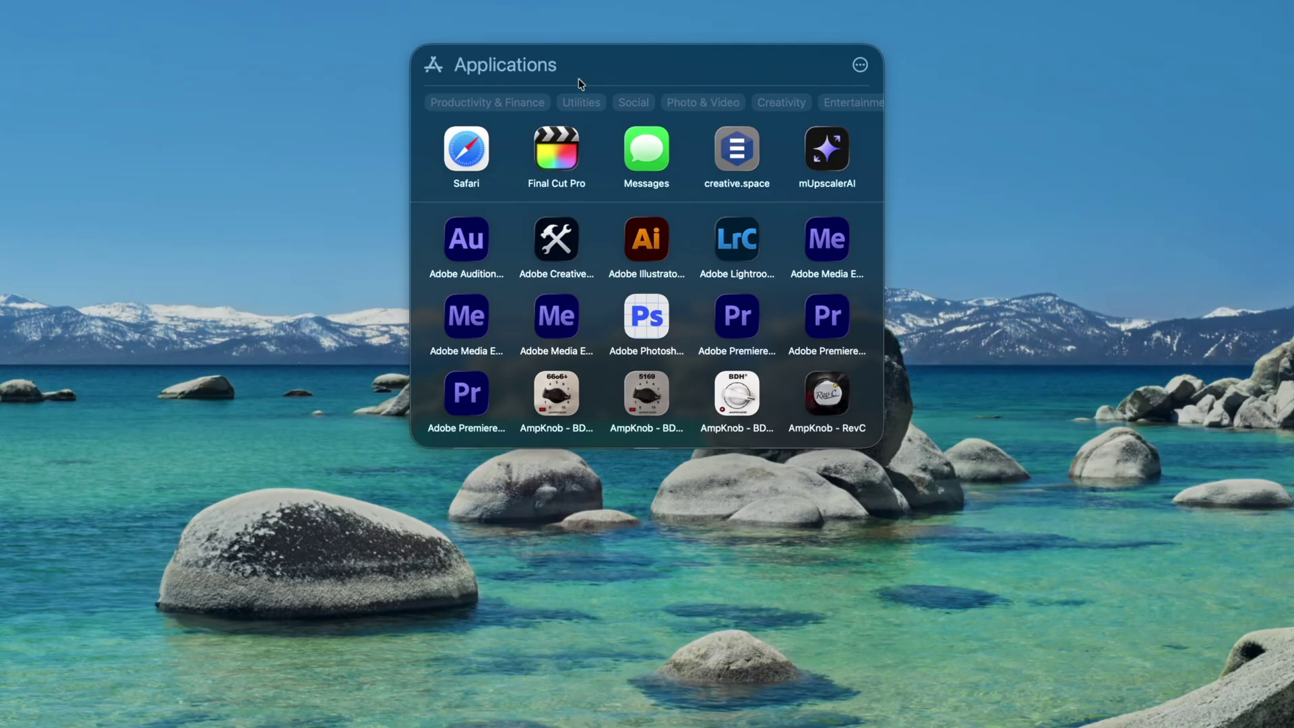
text(m)
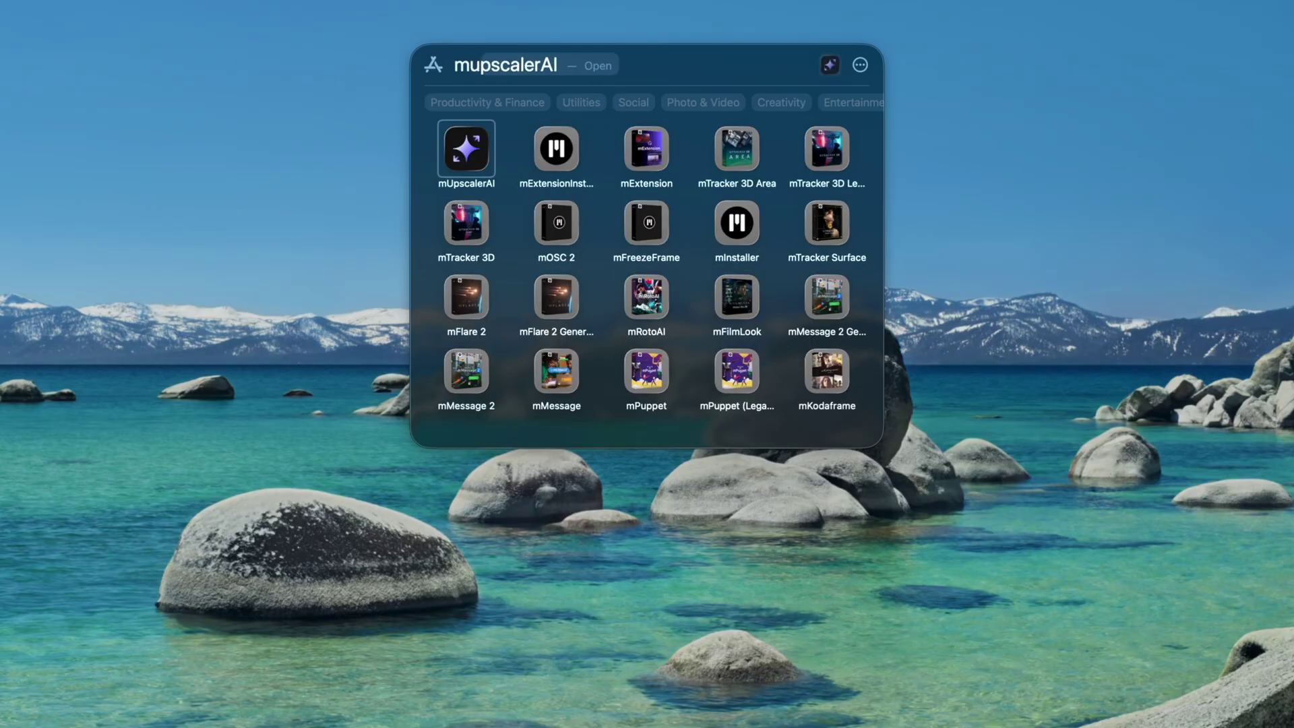
text(upscaler)
key(Return)
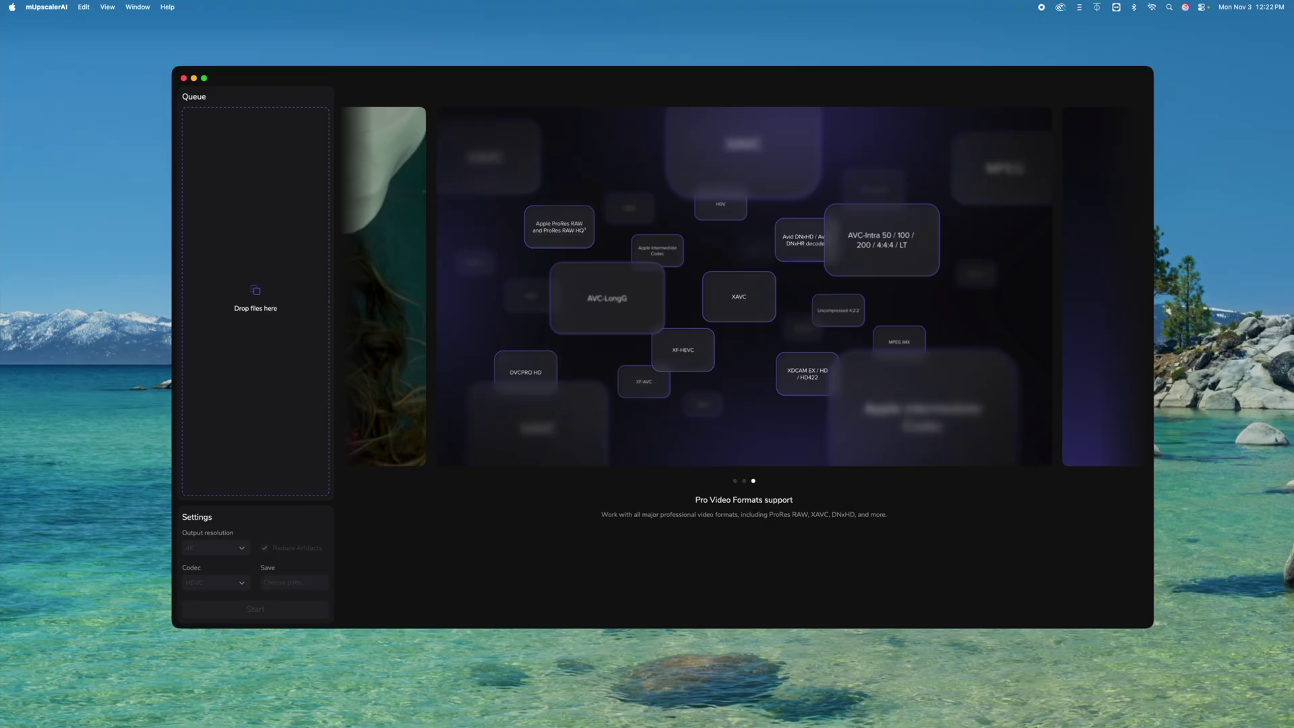
Step: Queue documentary shot 1.mp4, show its Original footage, and scrub the preview to 00:03:04
drag(1, 341, 245, 311)
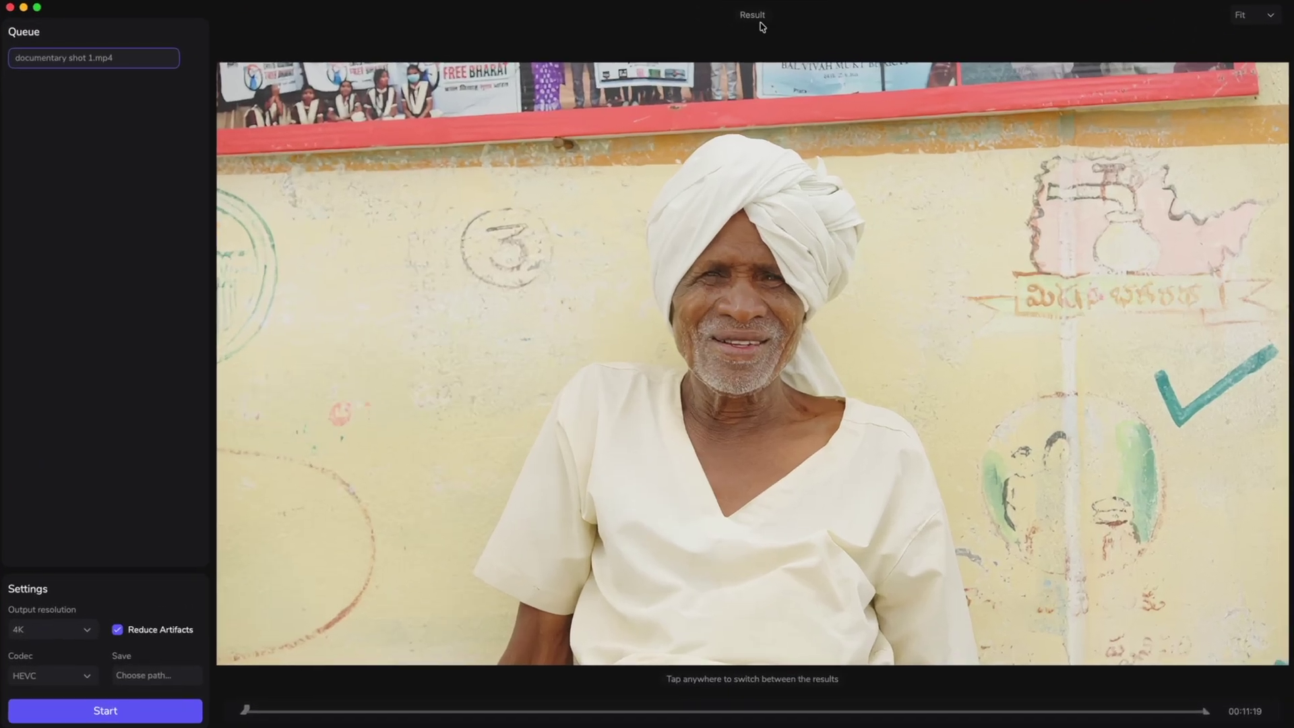
click(711, 333)
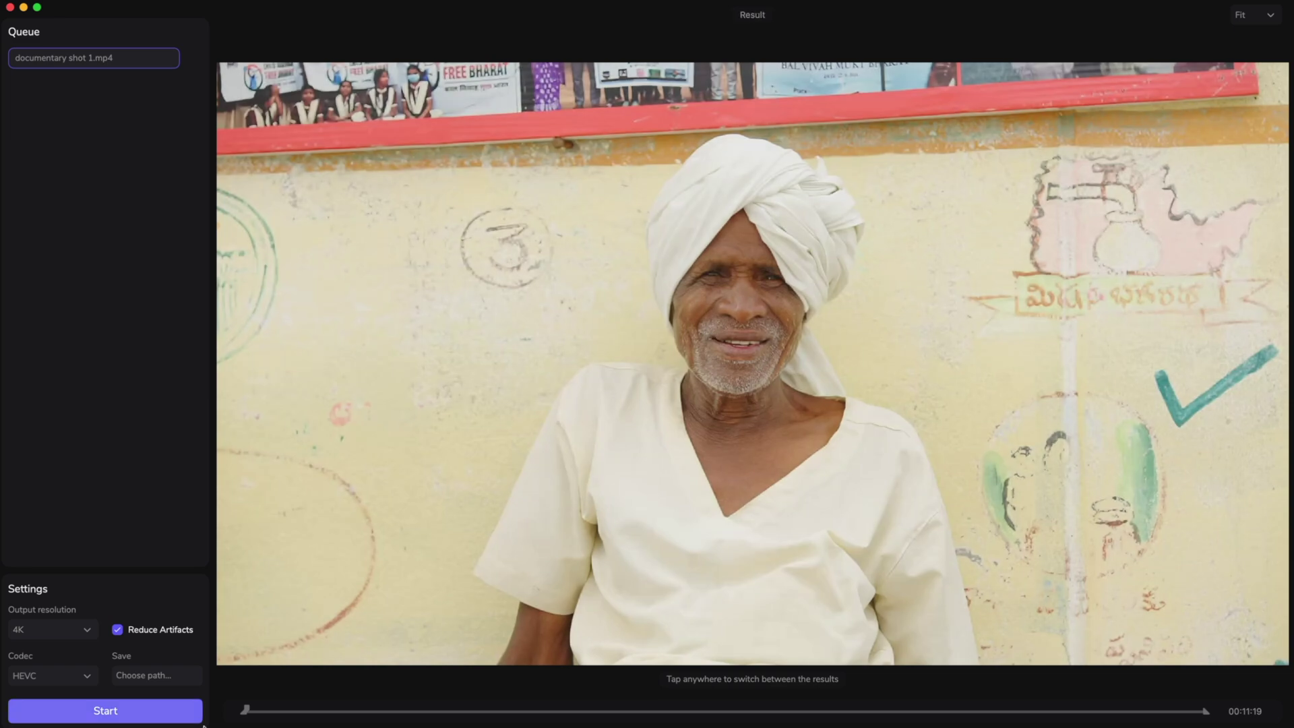
drag(246, 711, 929, 725)
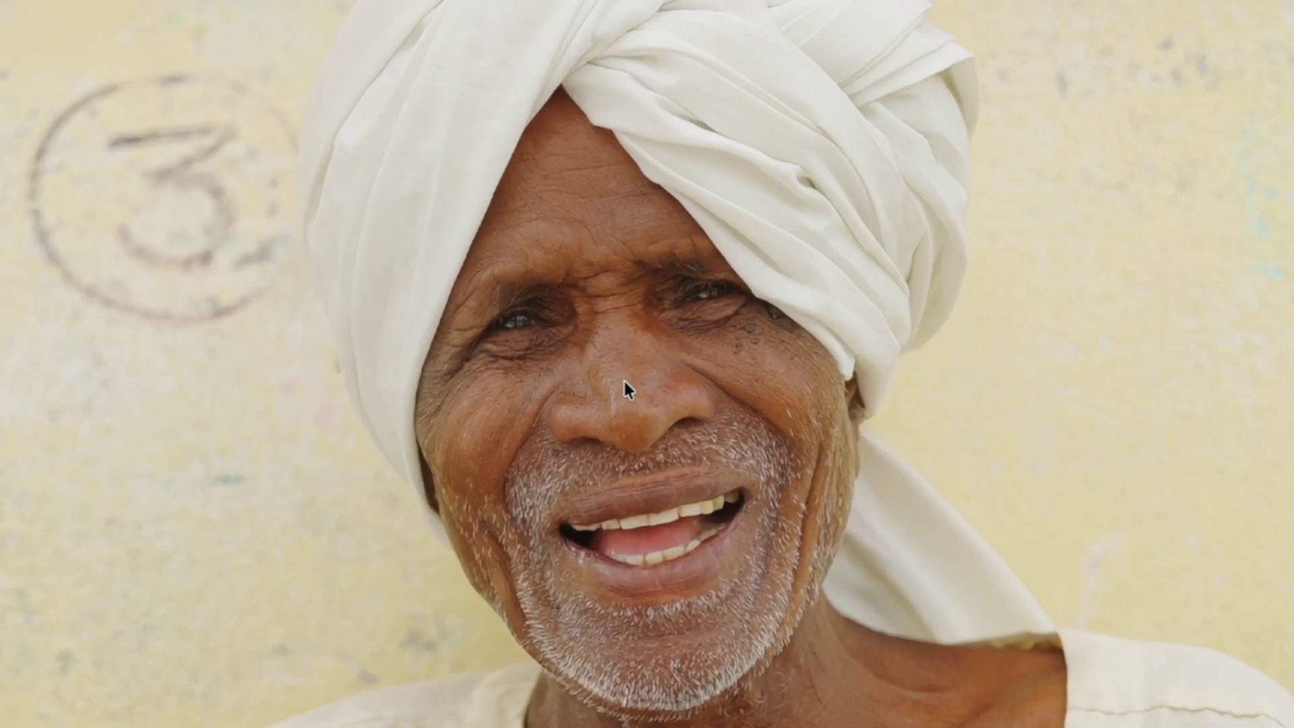
Step: Magnify the documentary shot preview to 400%
click(560, 241)
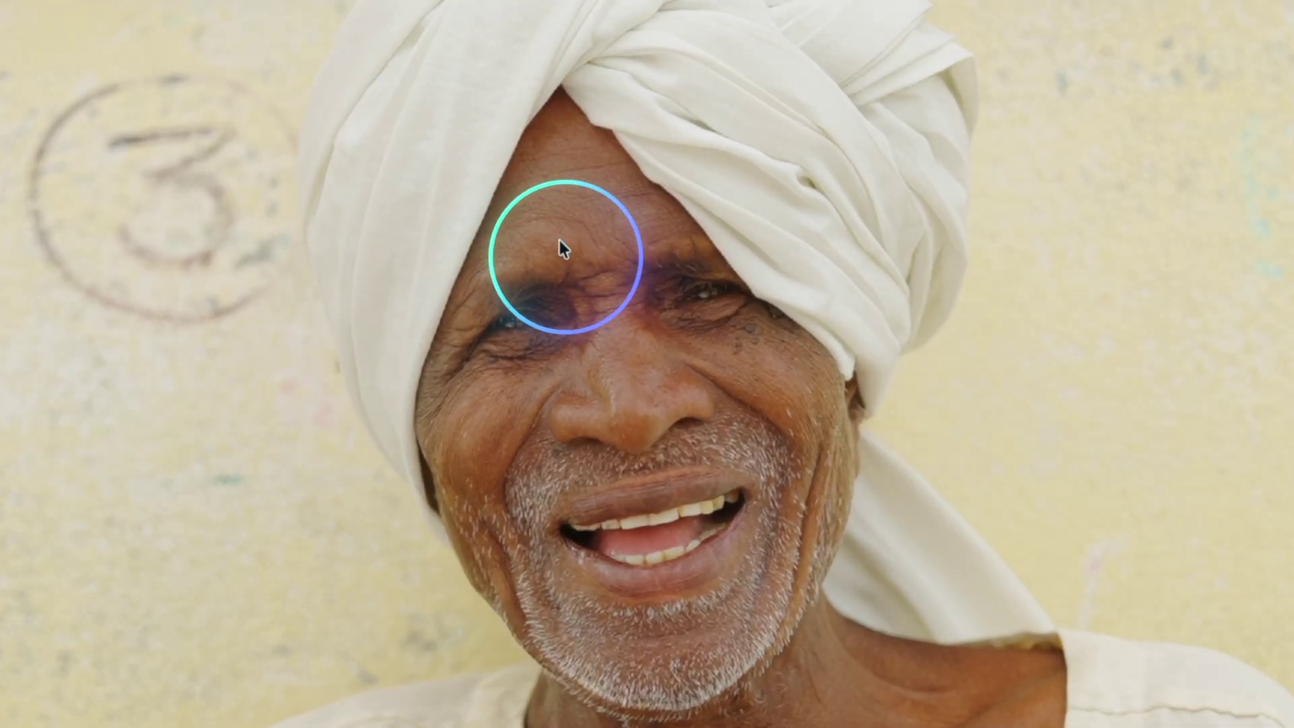
click(559, 241)
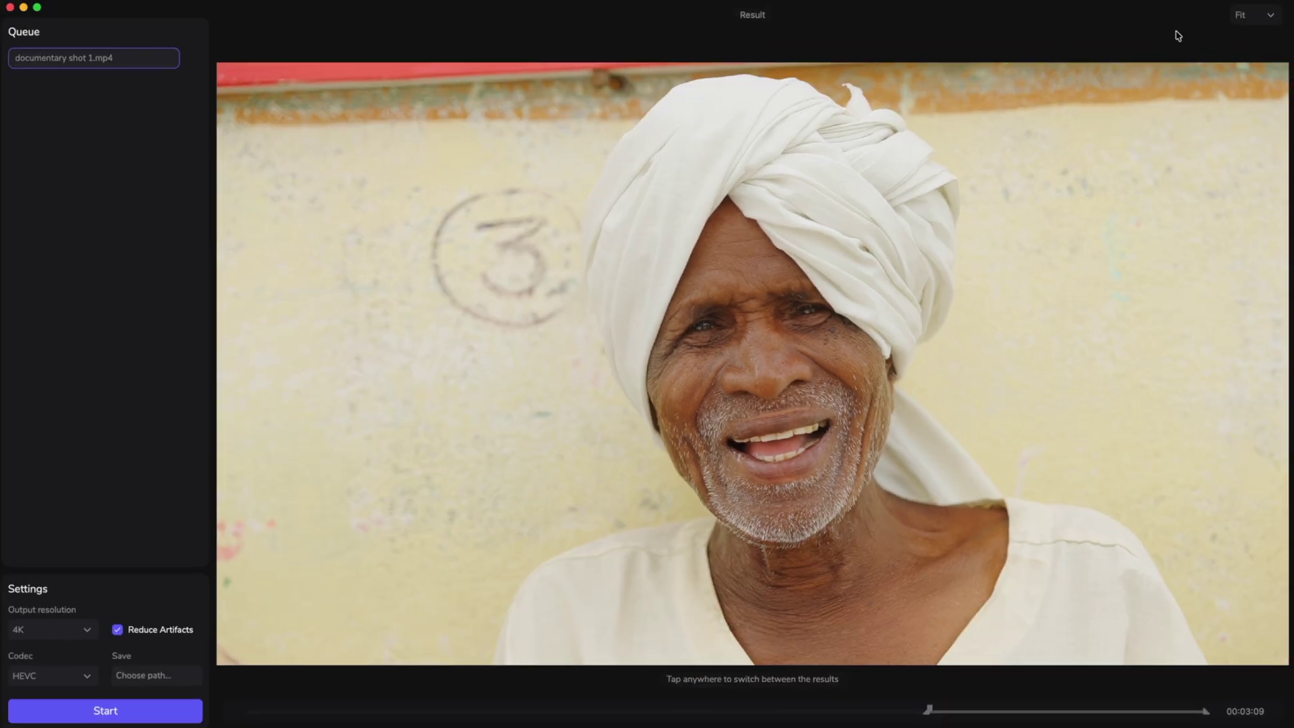
click(1247, 15)
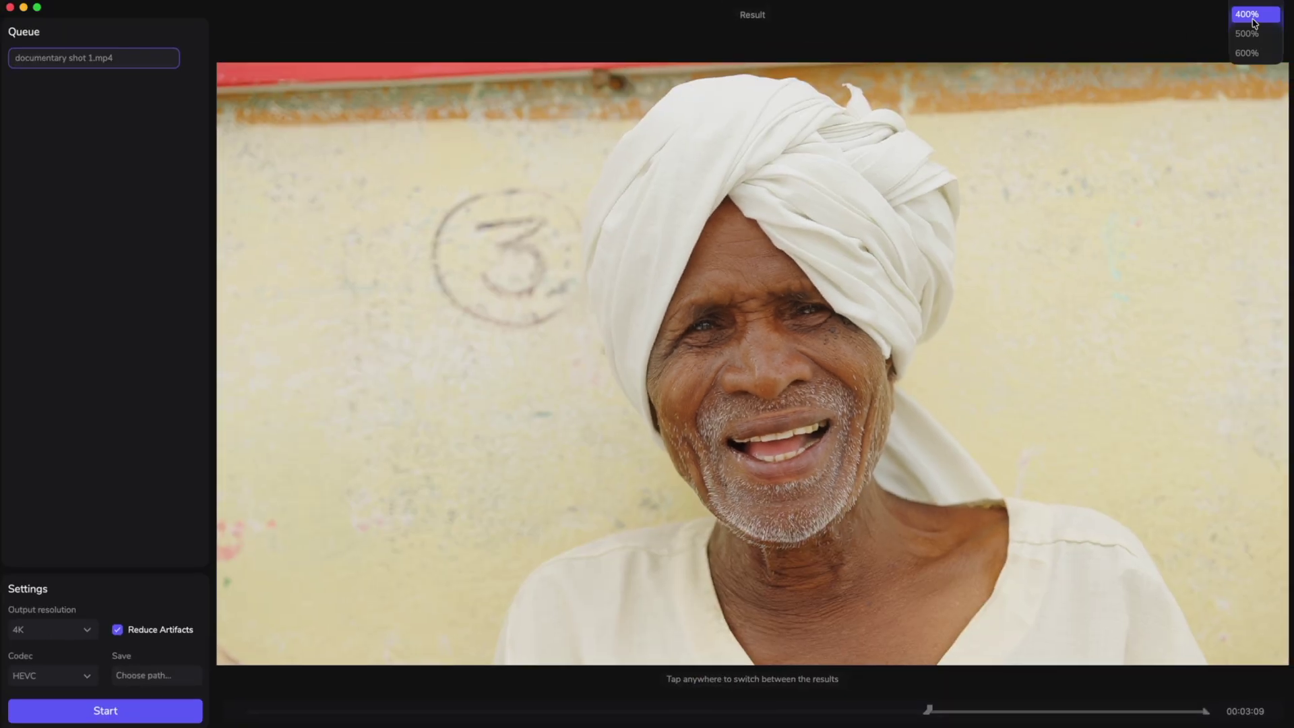
click(1253, 16)
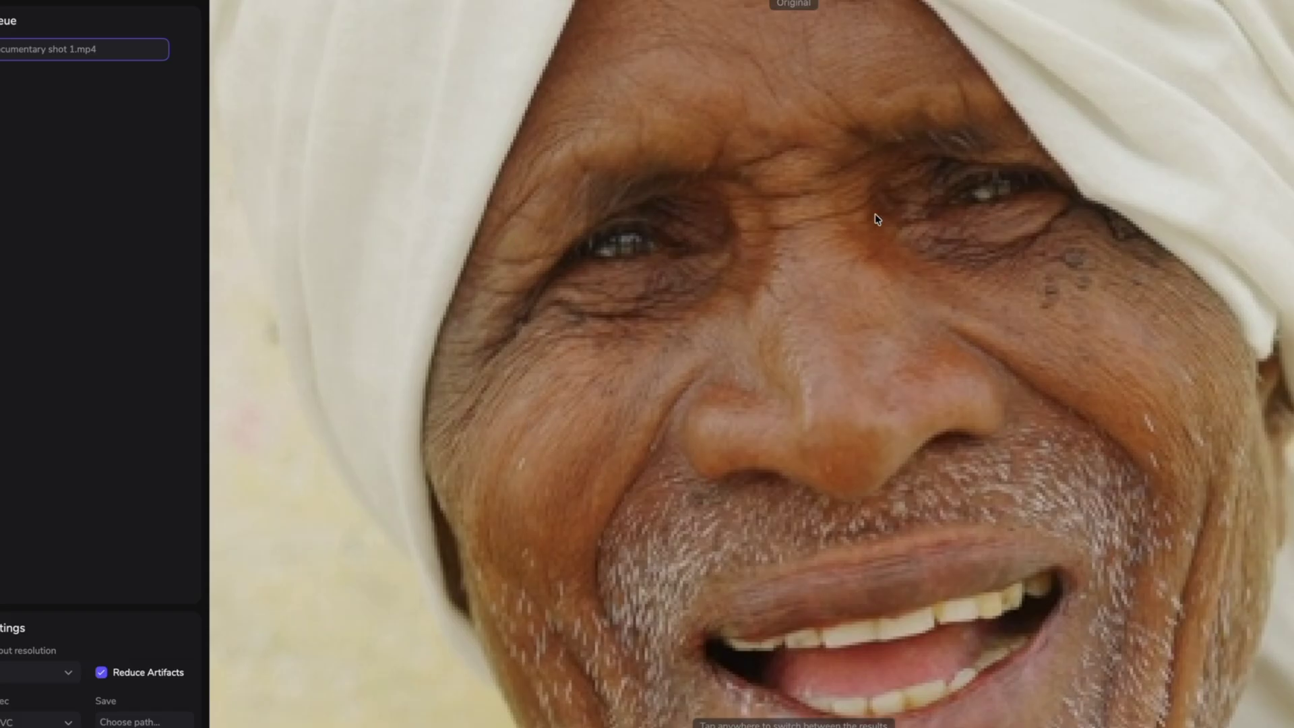
Step: Compare Result against Original at 400%, zoom by scrolling, then return to Fit with Shift+Z
click(801, 193)
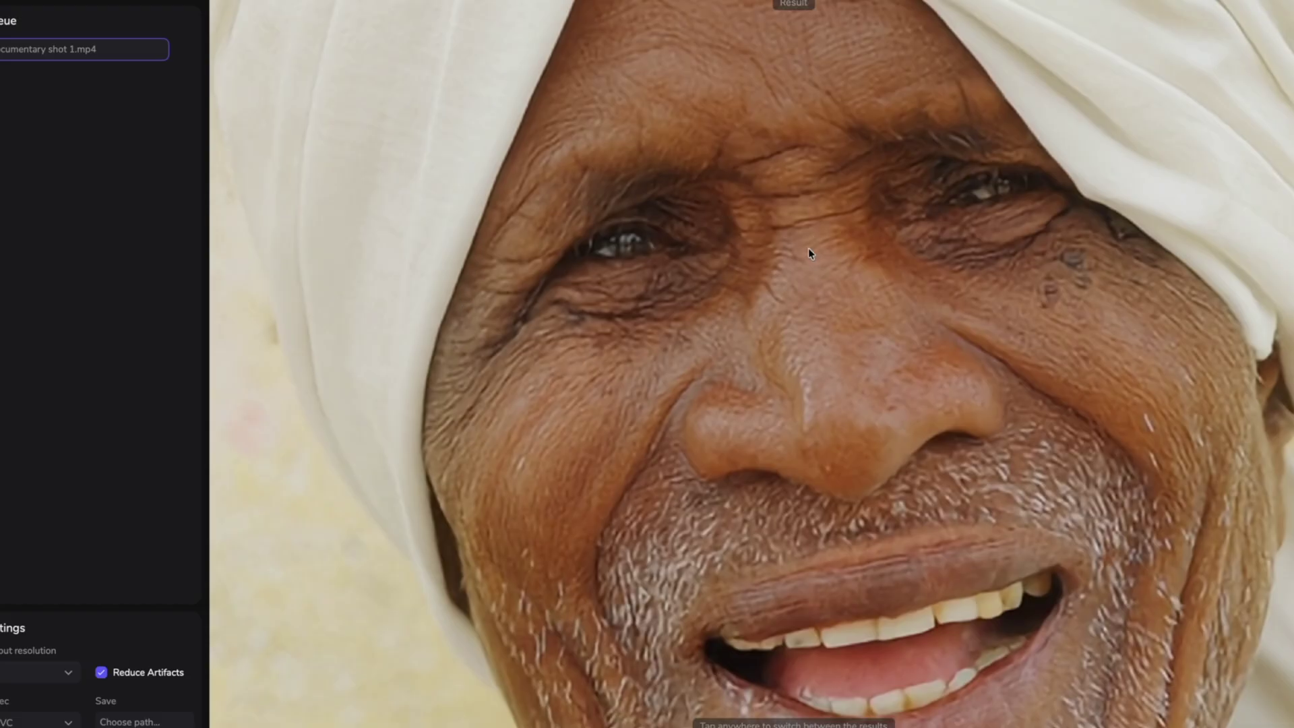
click(802, 222)
click(802, 221)
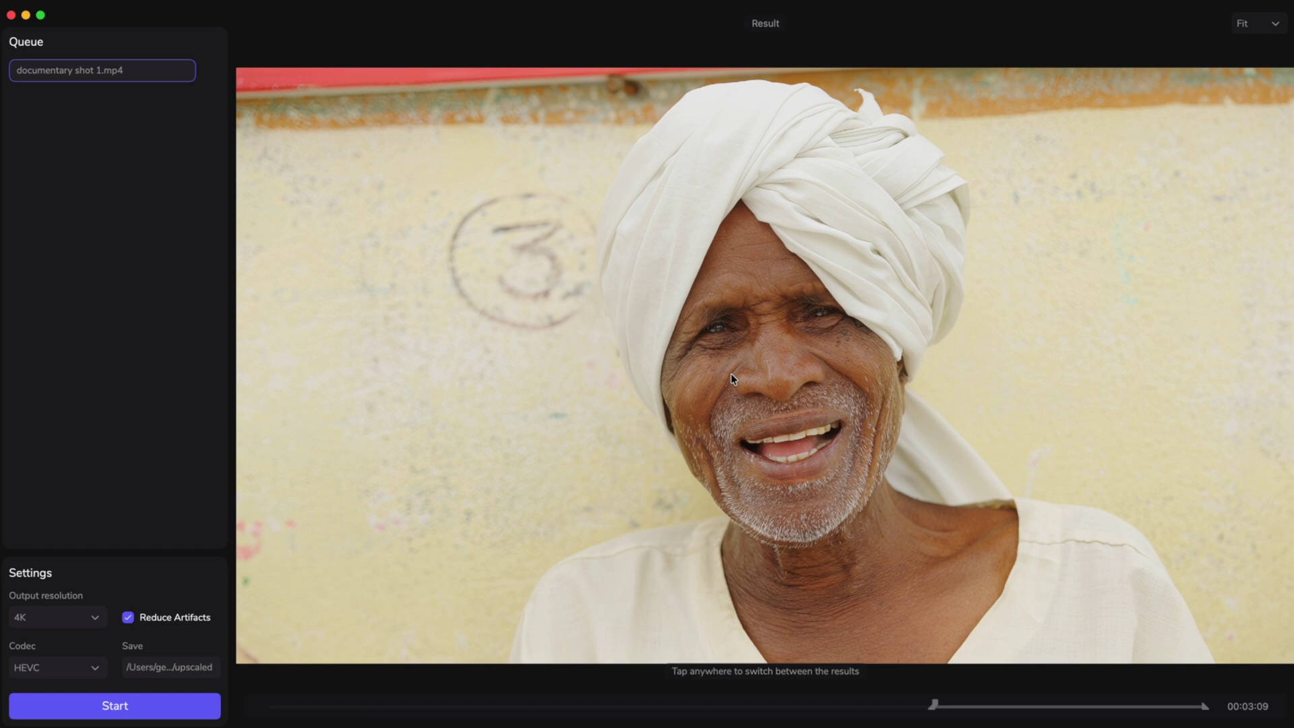
scroll(731, 374, up, 10)
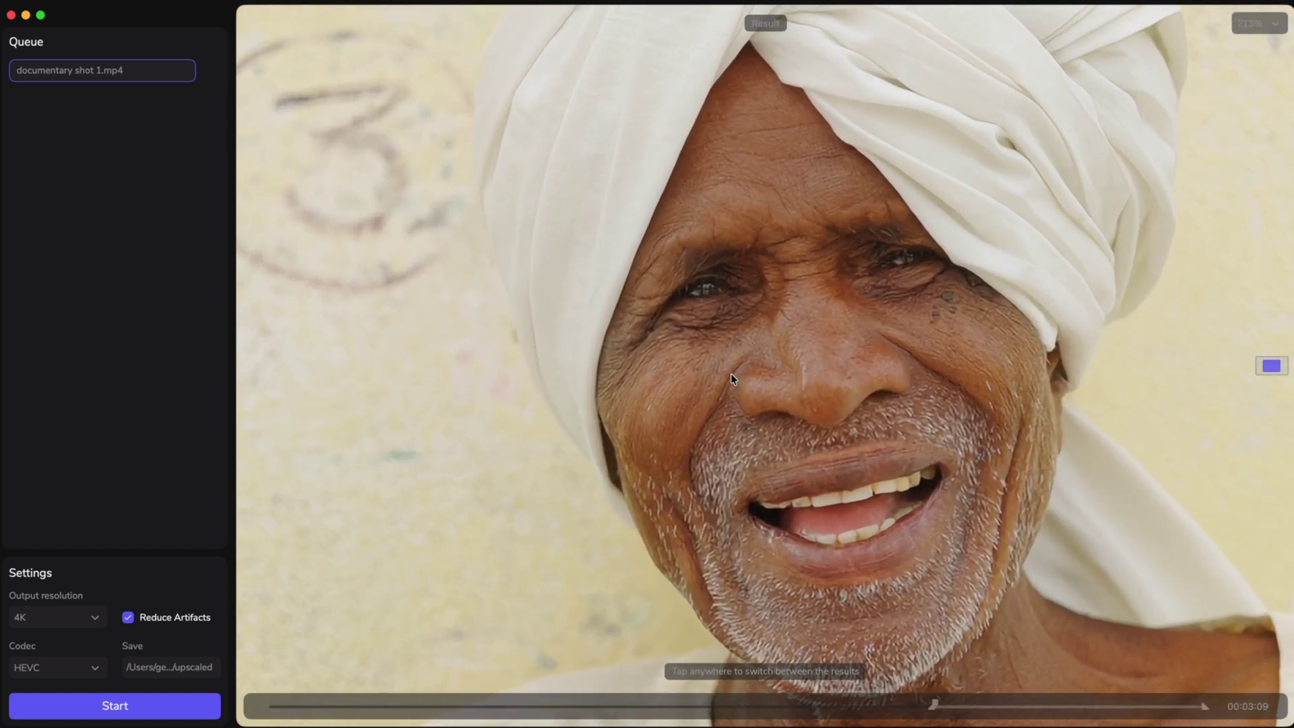
scroll(731, 373, down, 8)
scroll(731, 373, up, 10)
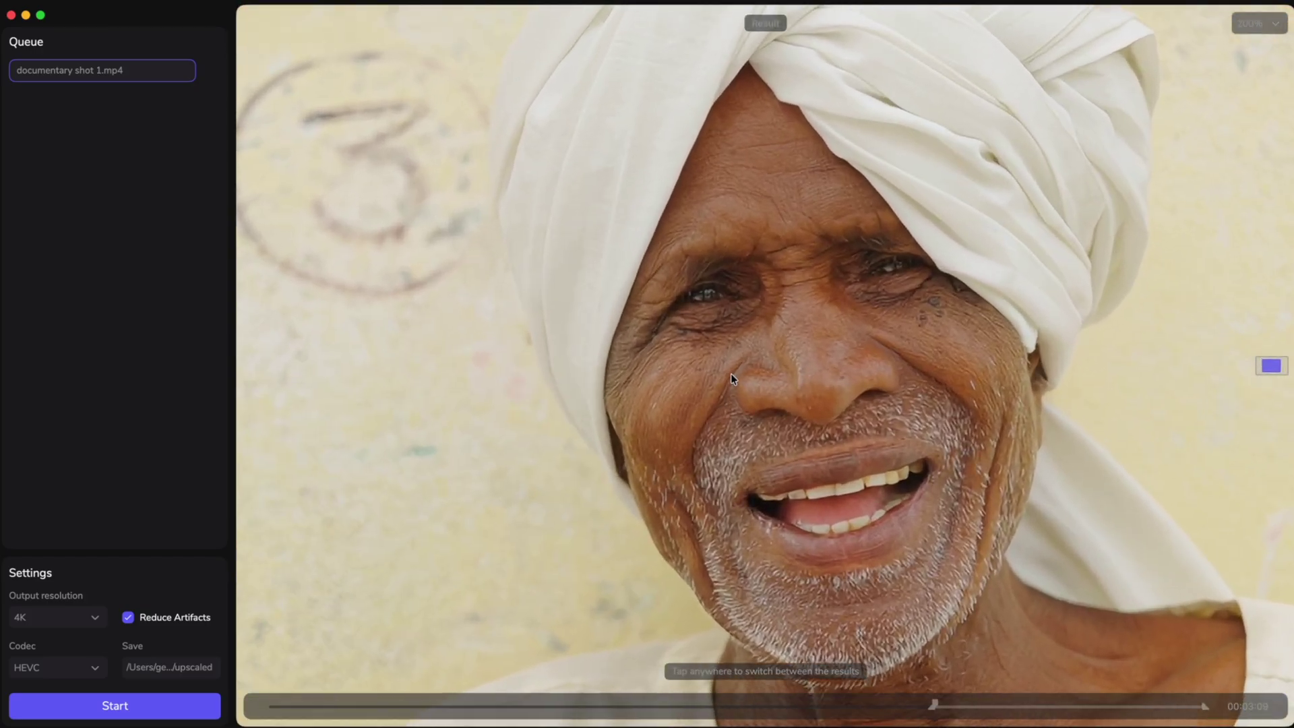
scroll(731, 374, down, 10)
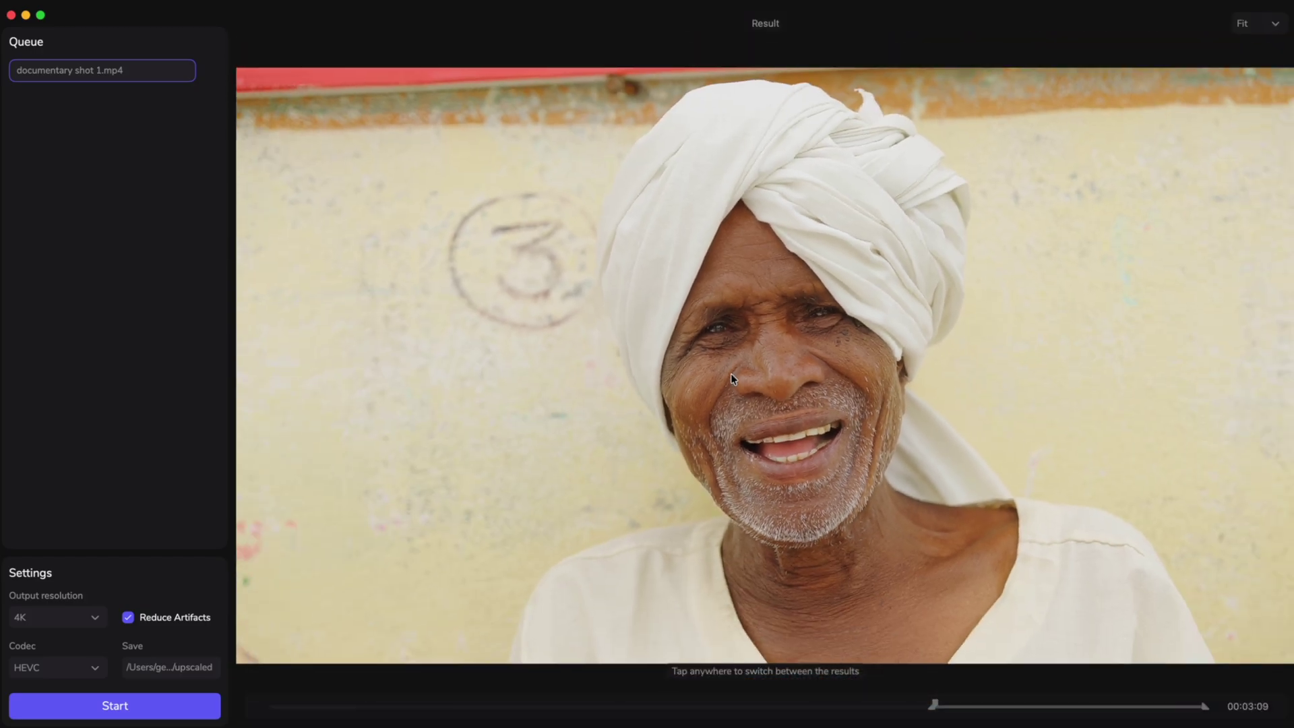
scroll(731, 373, up, 12)
scroll(731, 373, up, 2)
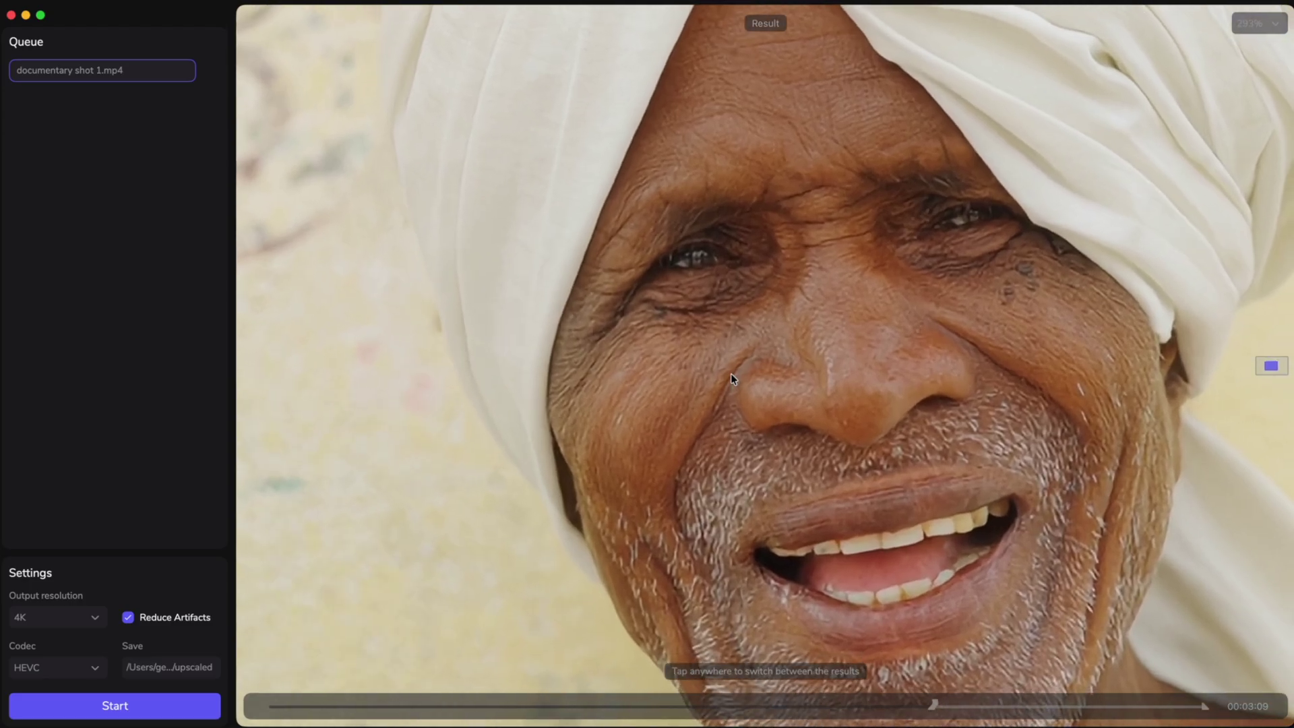
key(shift+z)
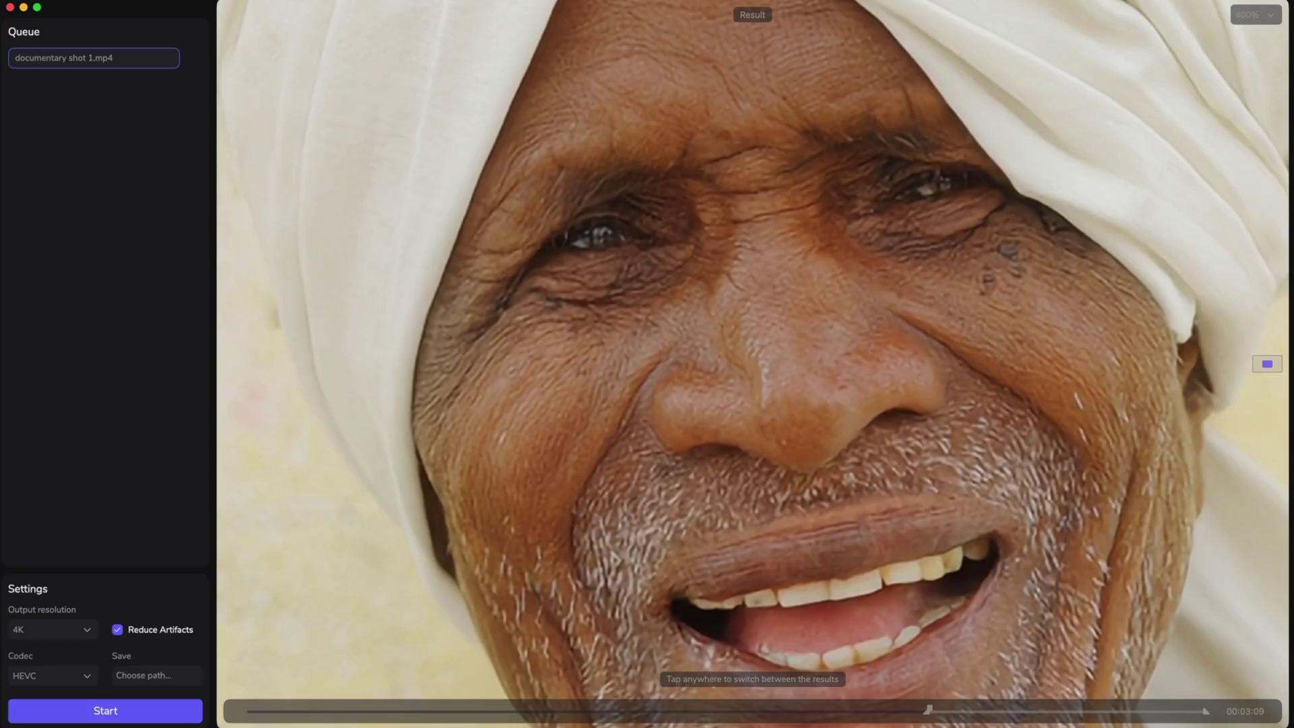
Step: Queue 4V1A0236.MOV and view its original frame at 400% zoom
drag(0, 404, 91, 405)
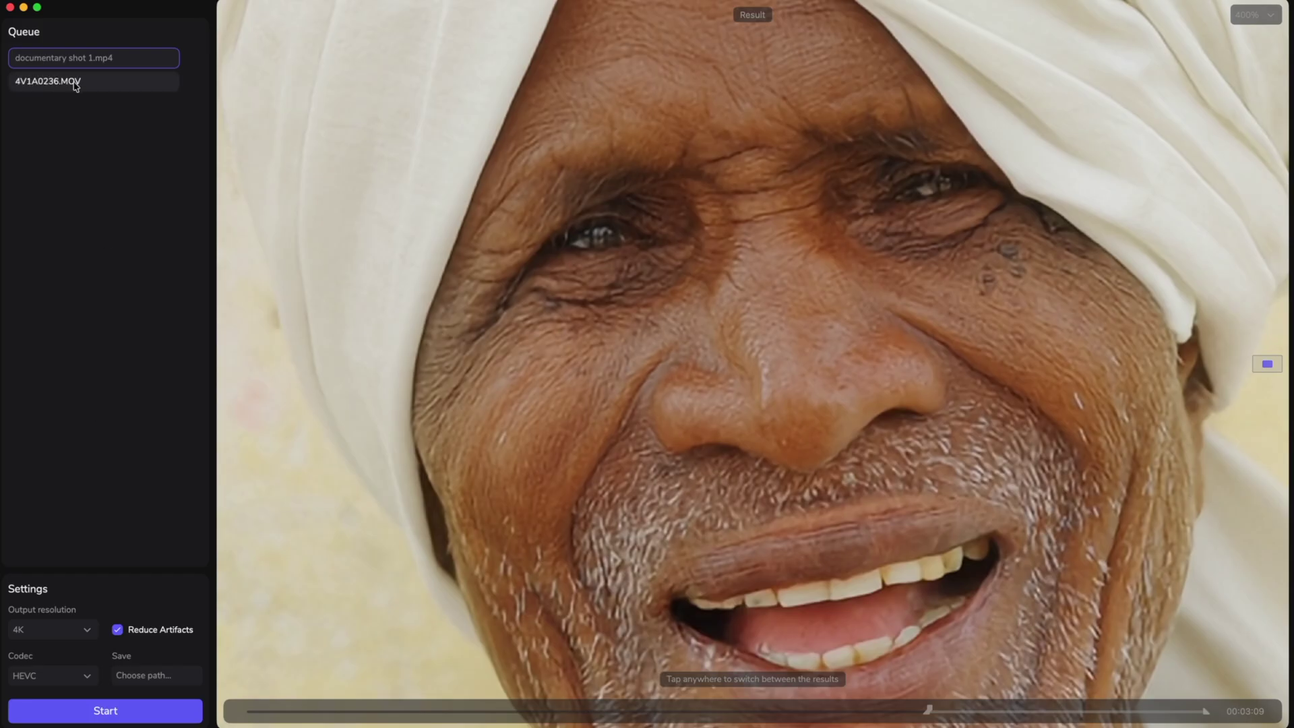
click(87, 86)
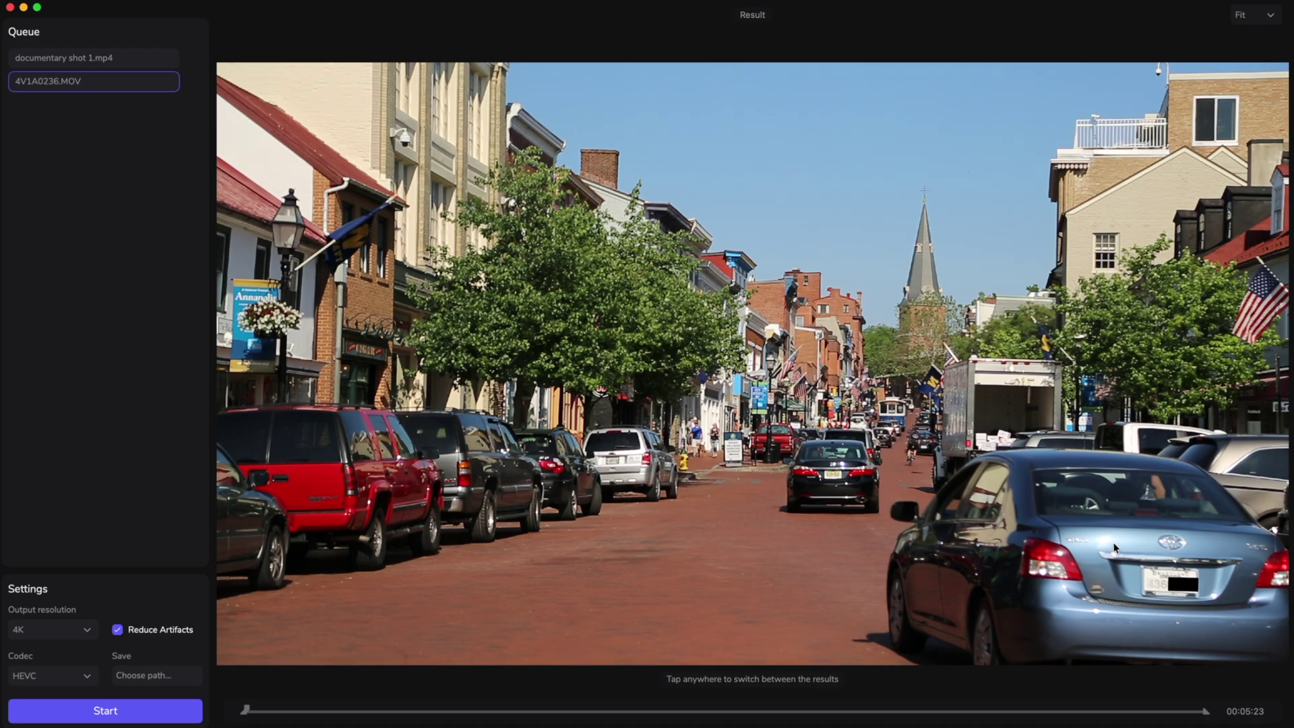
click(888, 406)
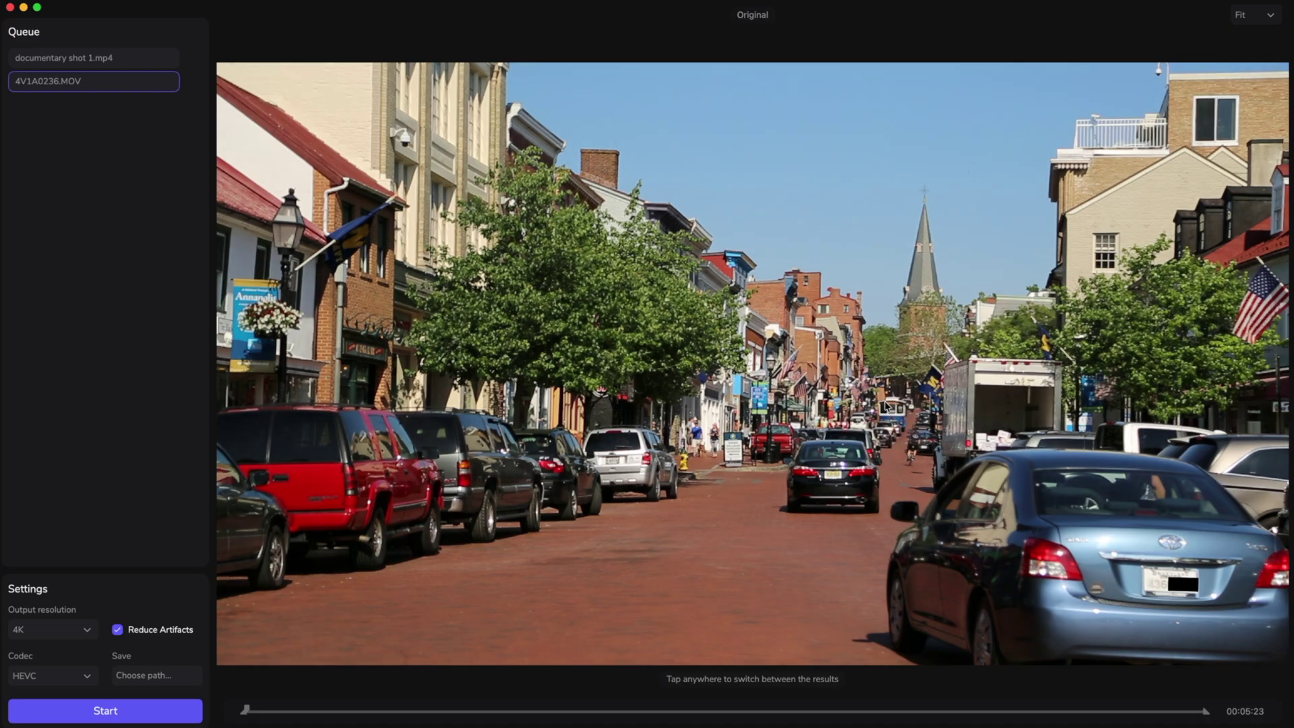
click(1254, 15)
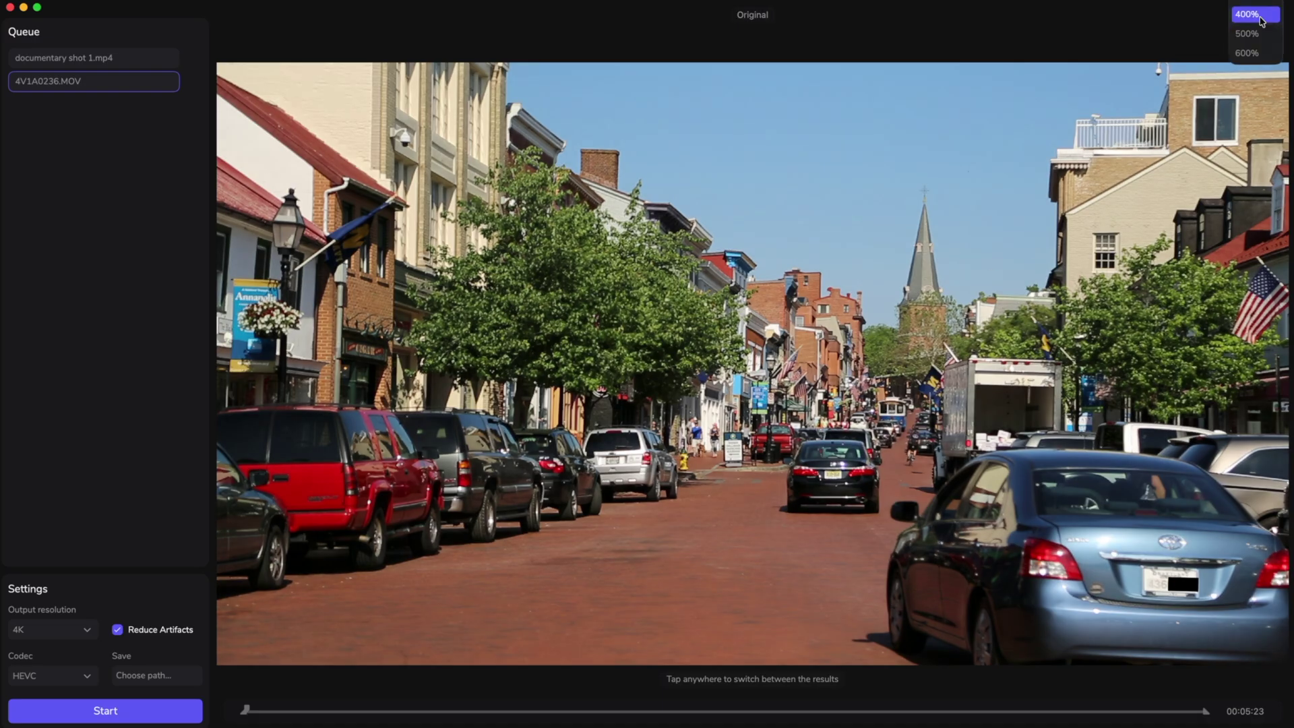
click(1247, 14)
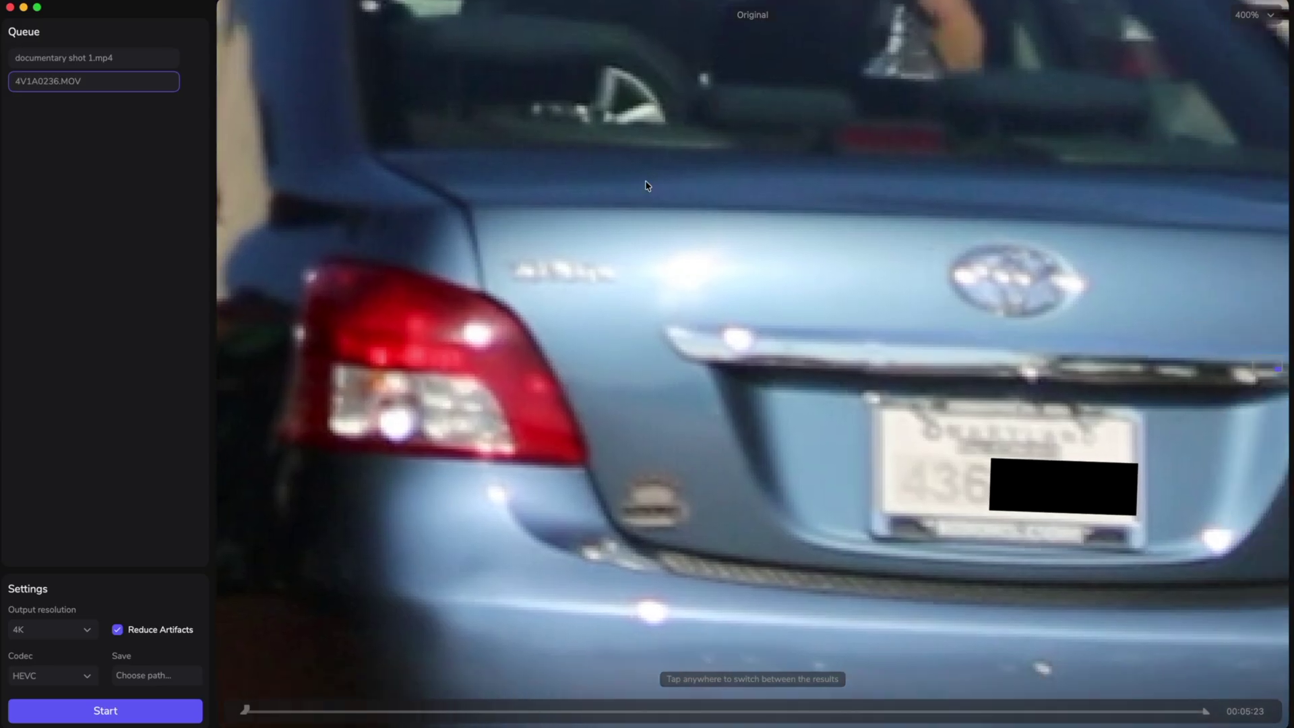
Step: Flip repeatedly between the original and enhanced street frames, then reselect documentary shot 1.mp4
click(740, 327)
click(741, 328)
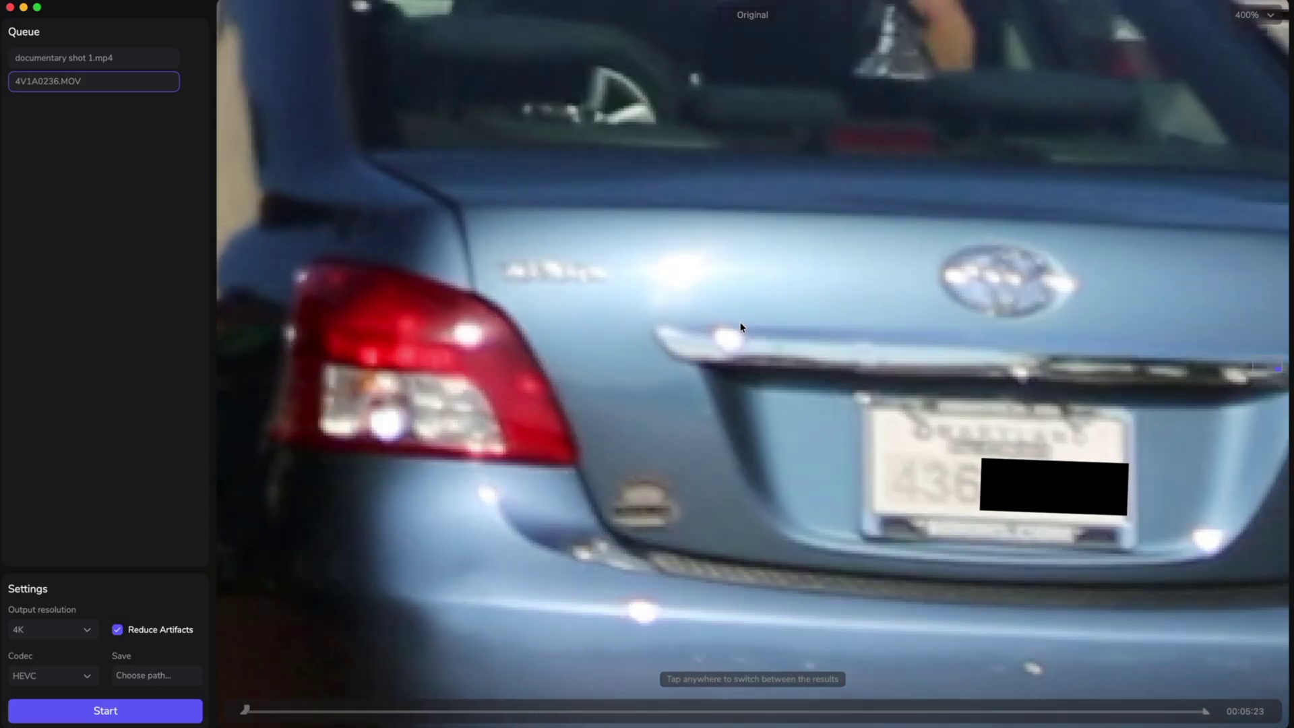
click(741, 328)
click(741, 327)
click(741, 328)
click(741, 328)
click(741, 328)
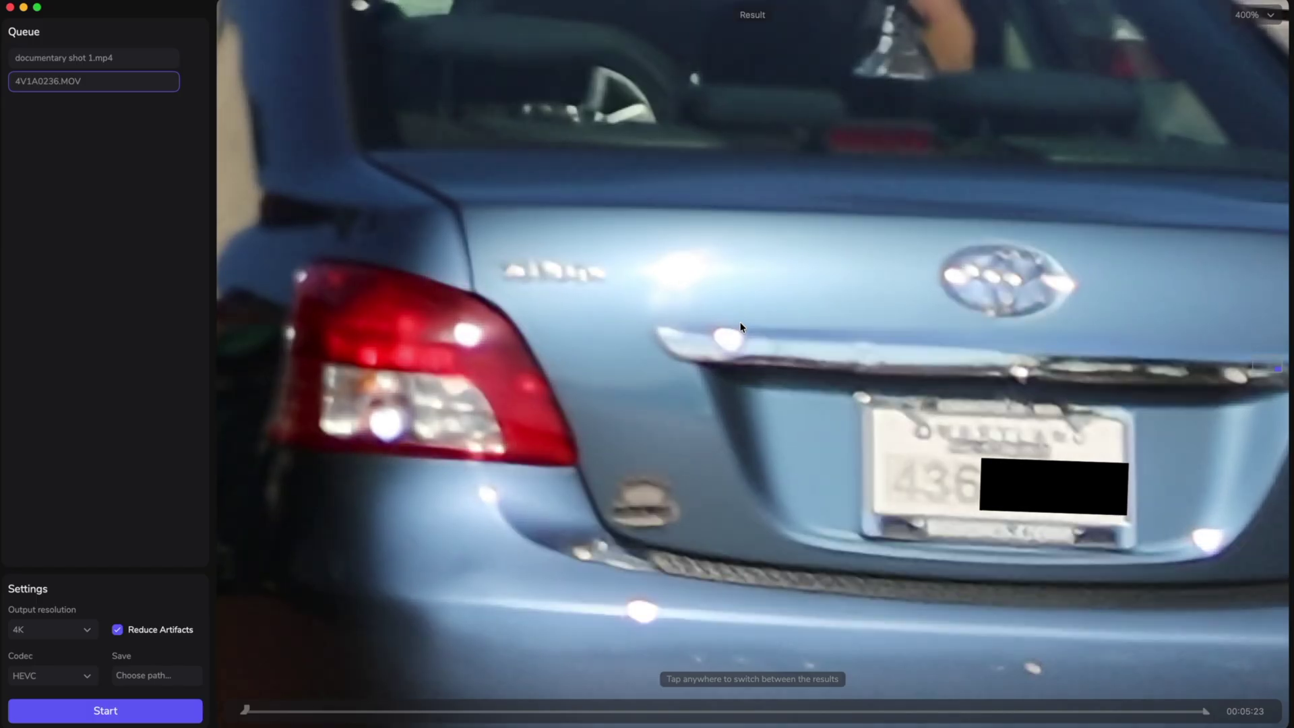
click(741, 328)
click(741, 328)
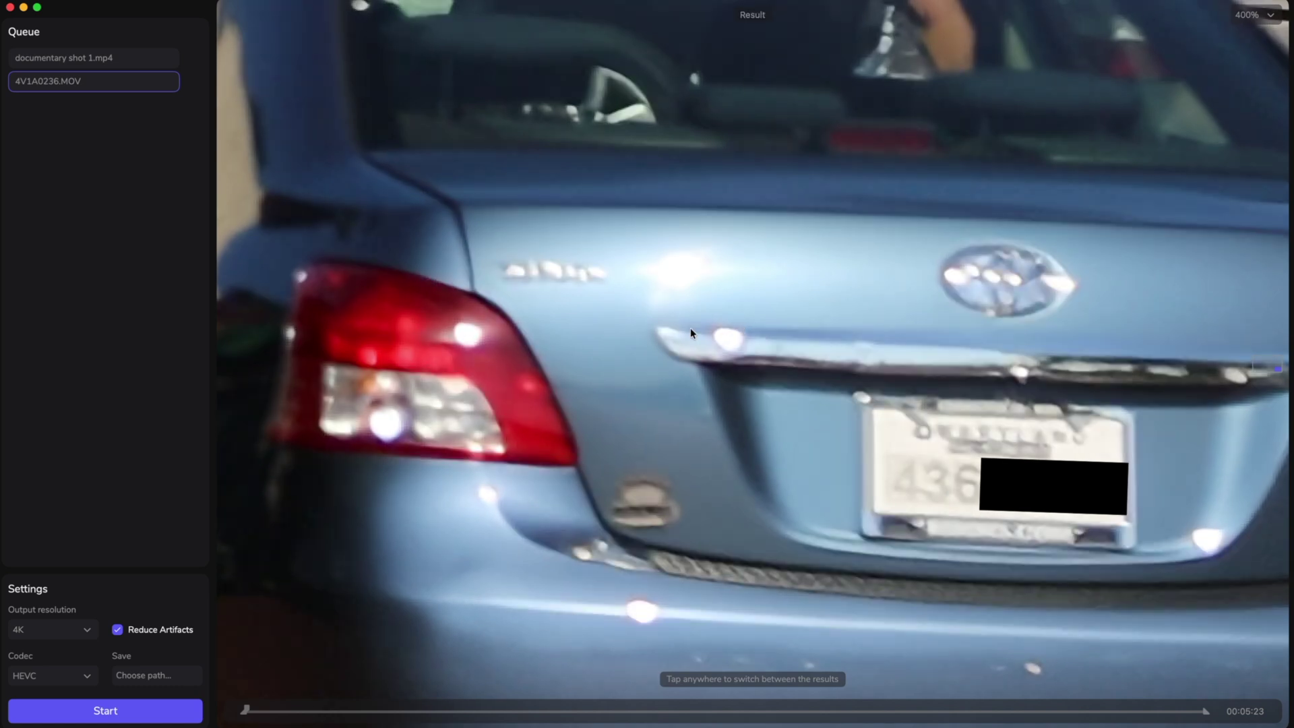
click(130, 66)
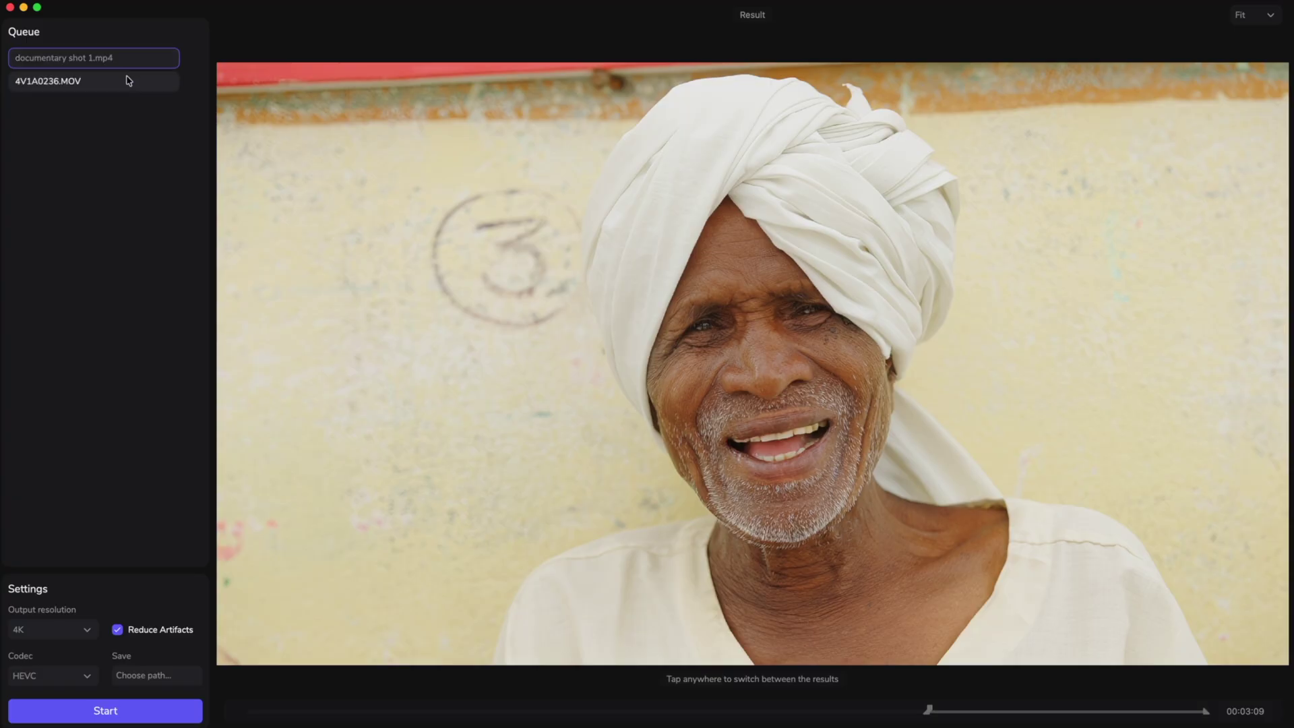
Step: Save documentary shot 1.mp4 to Desktop and 4V1A0236.MOV to 192.168.1.86 ACCS, then open Settings
click(146, 677)
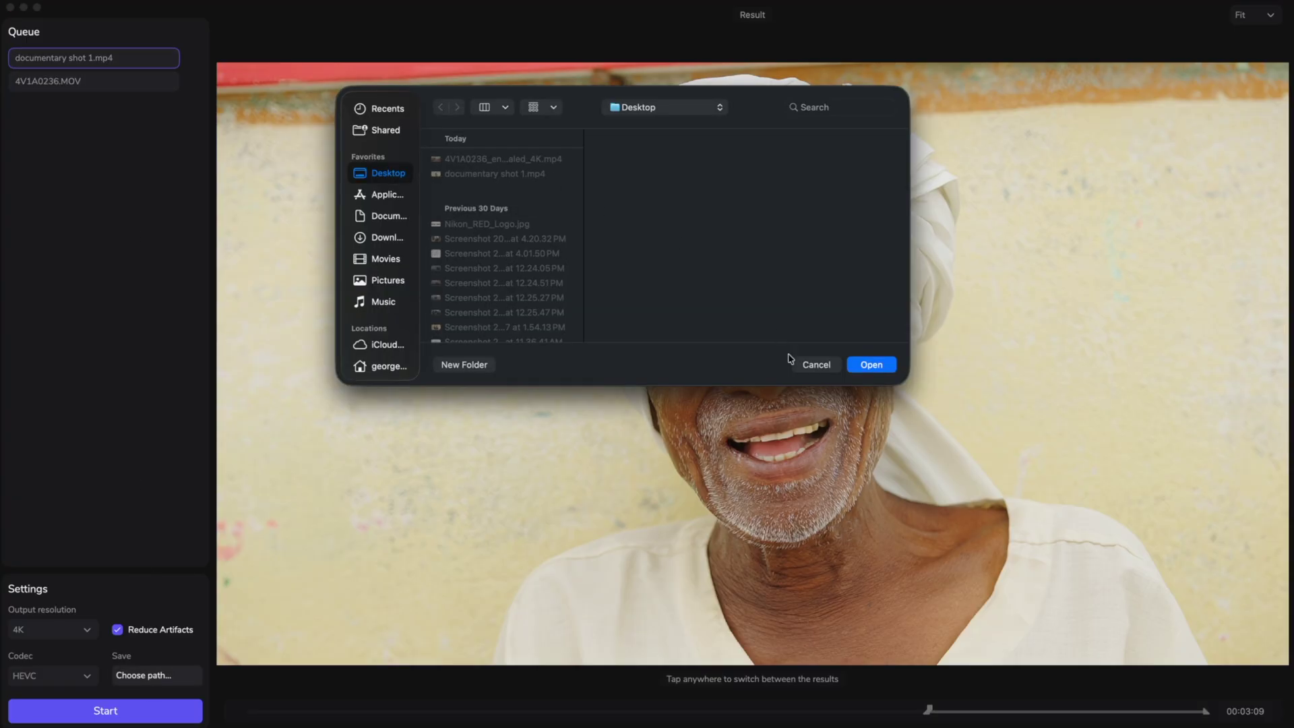
click(870, 365)
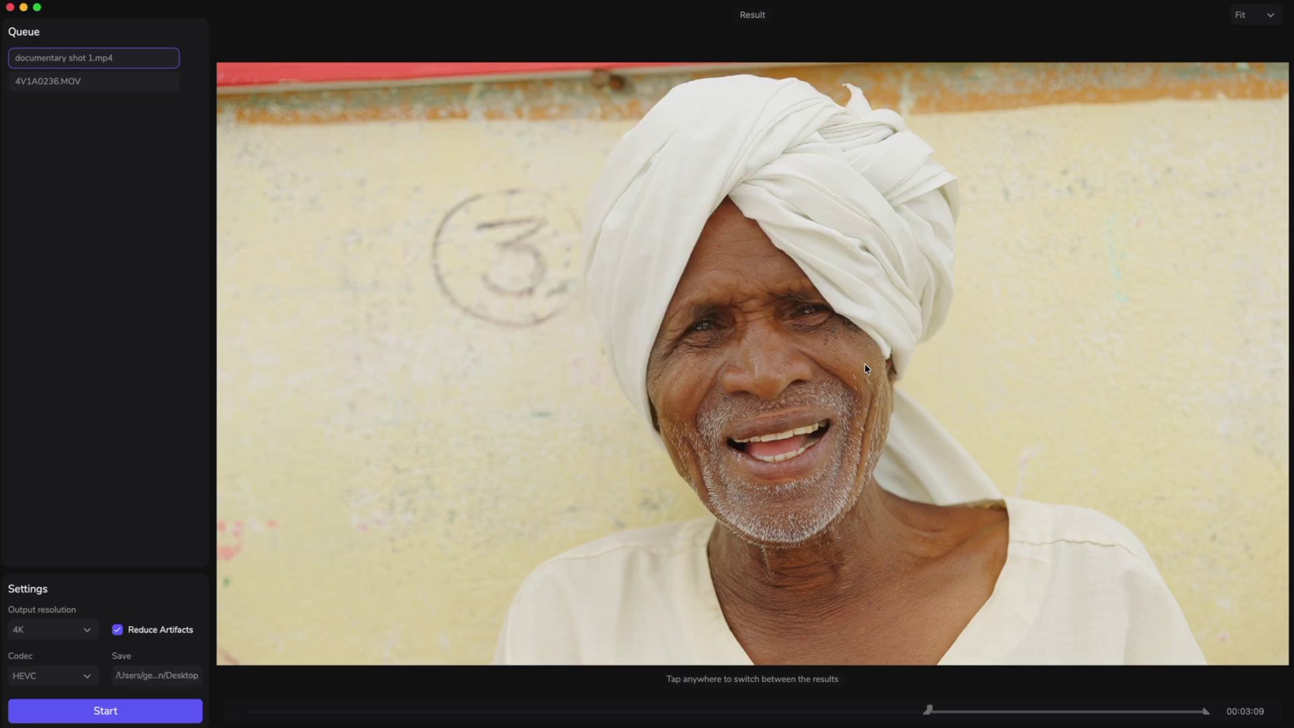
click(89, 83)
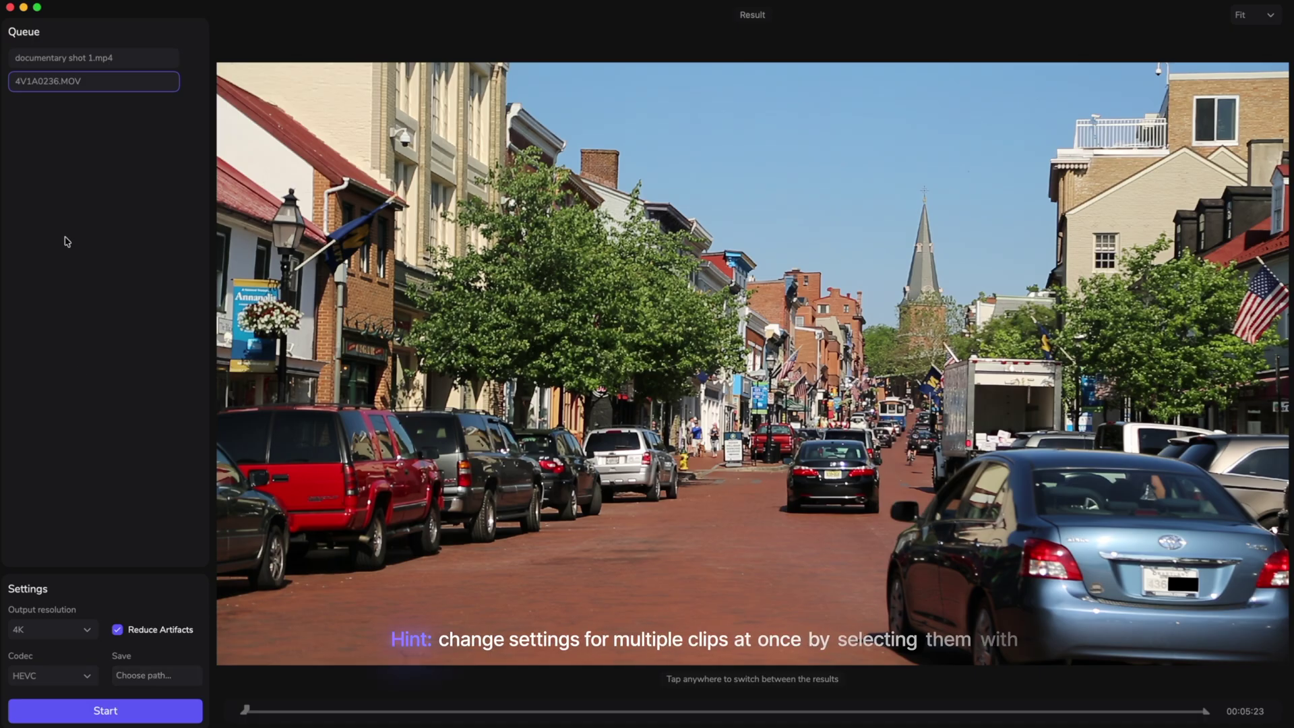
click(170, 678)
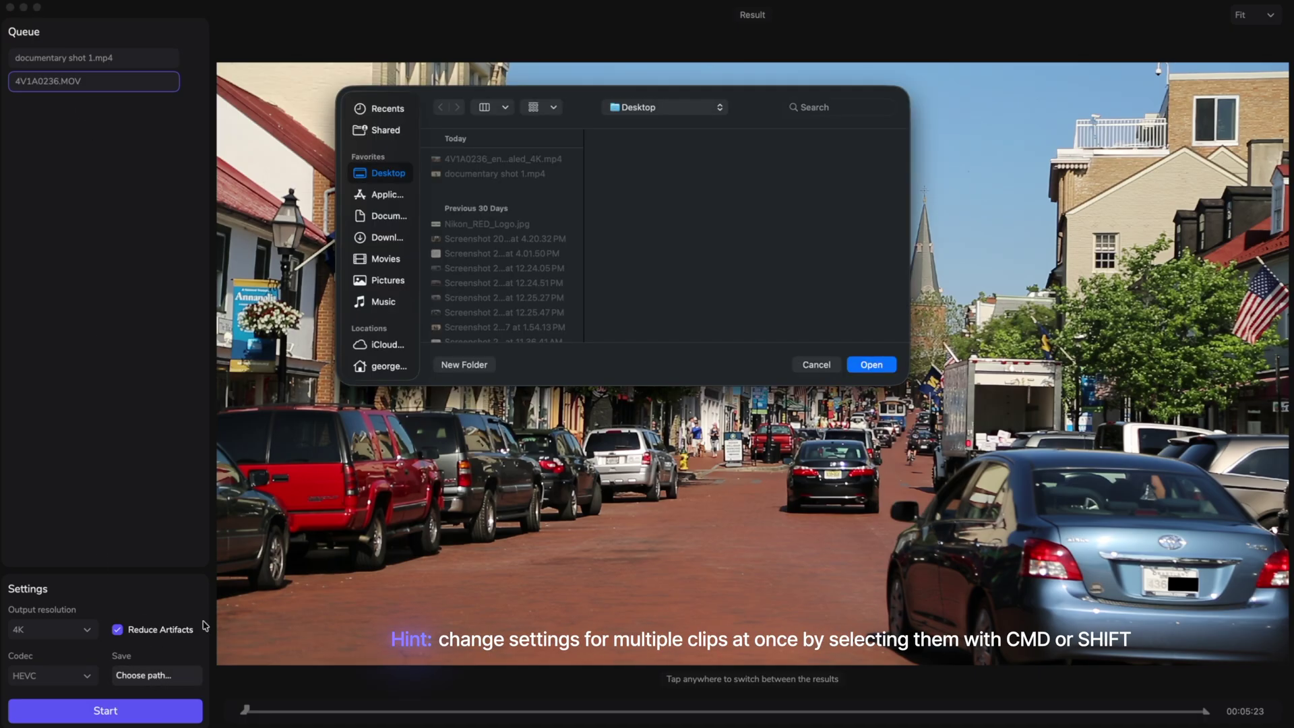
scroll(376, 244, down, 3)
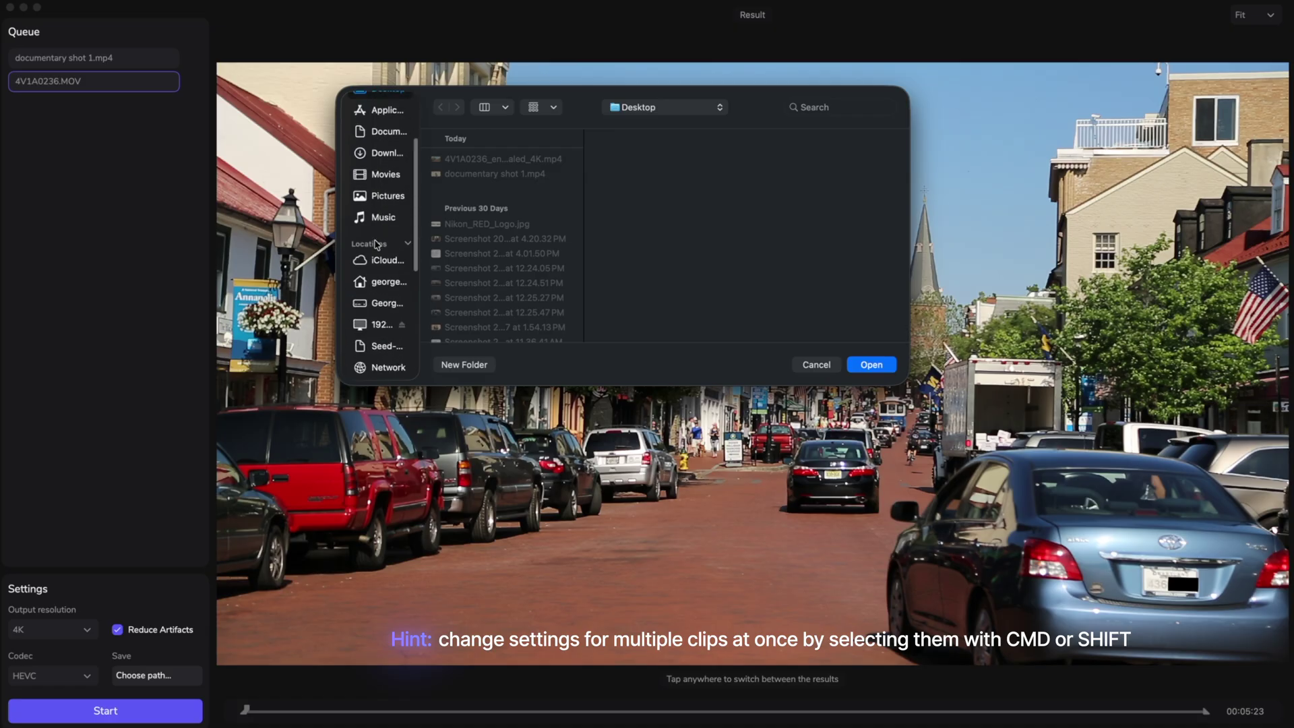
click(375, 329)
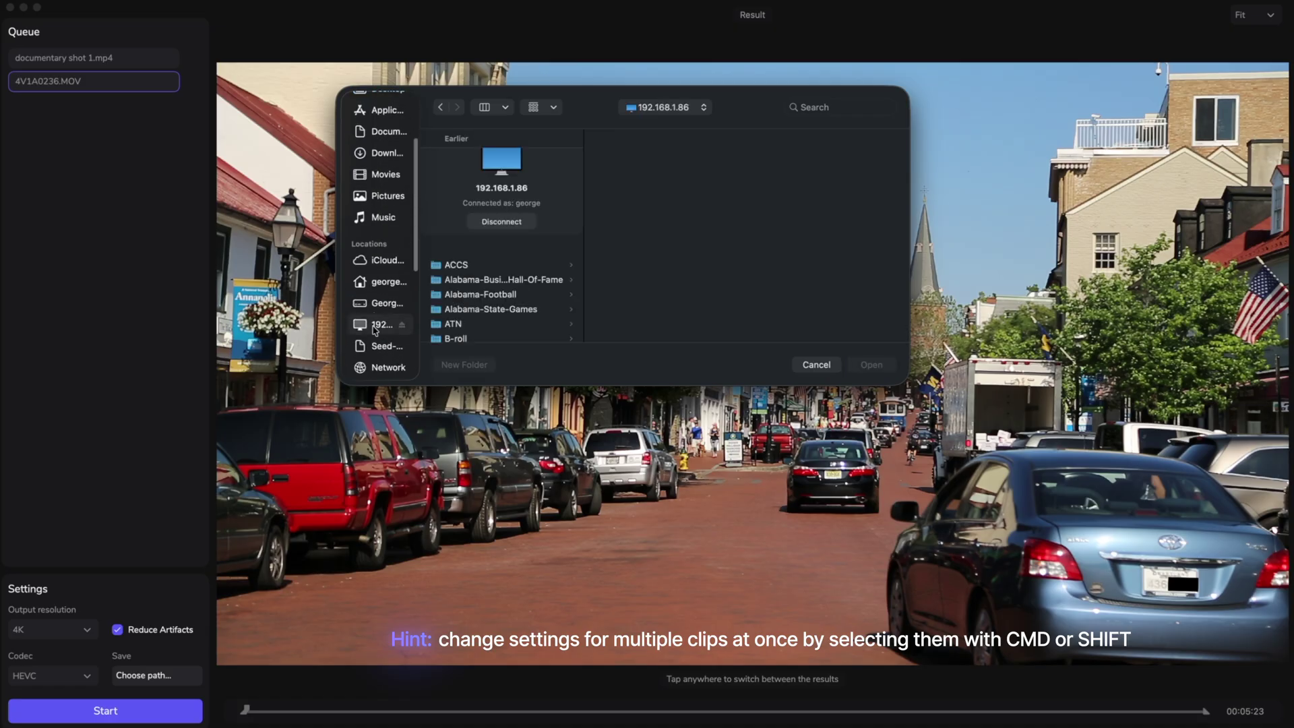
click(475, 263)
click(867, 365)
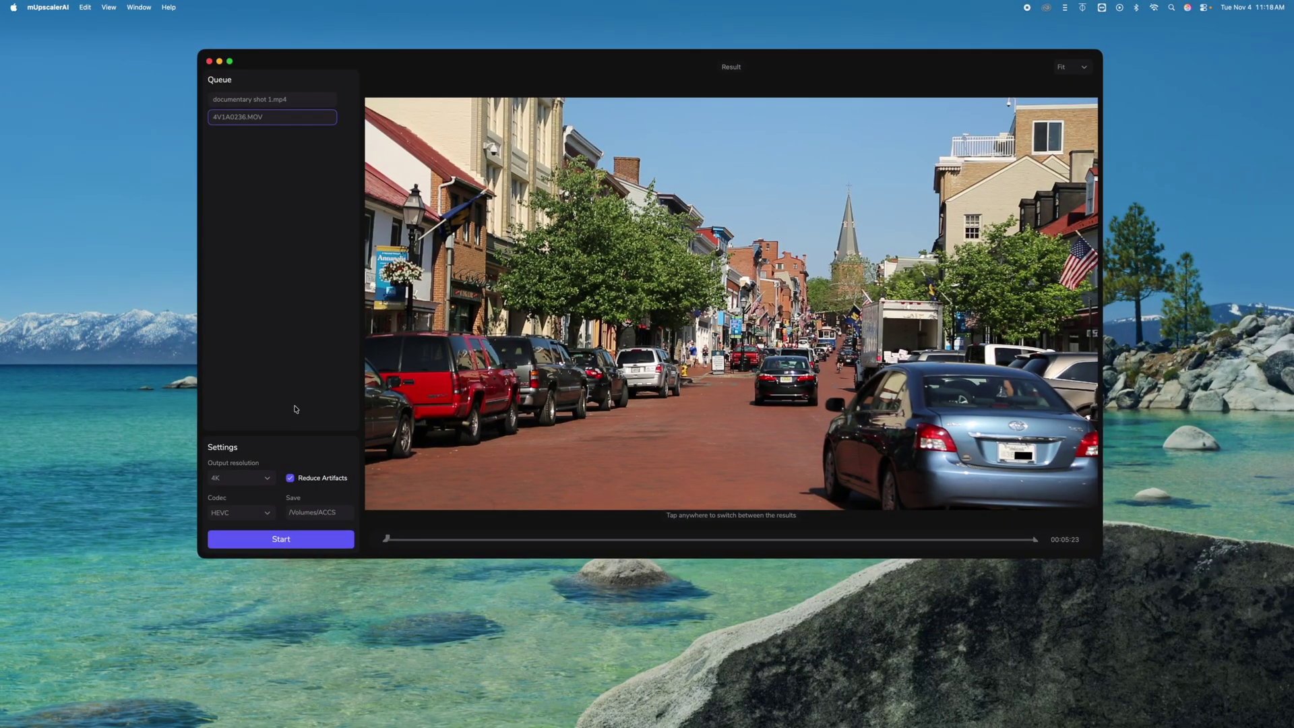
click(46, 8)
click(53, 42)
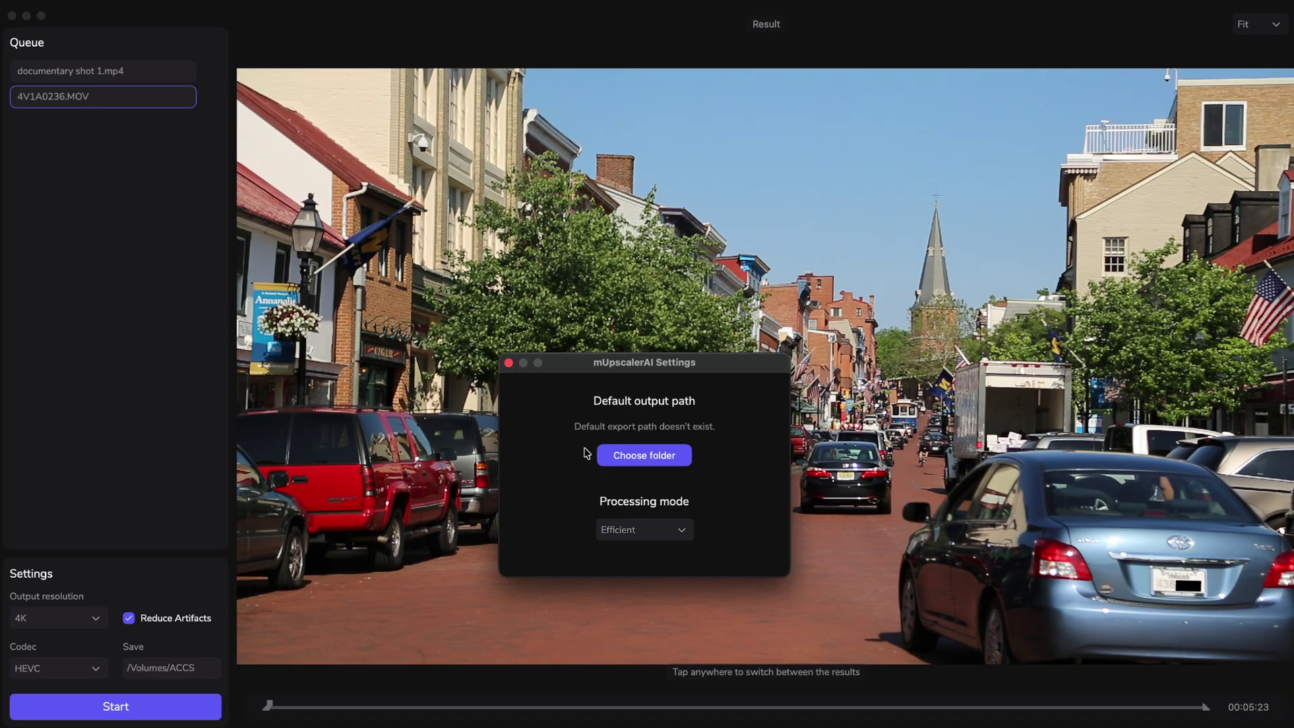
Step: Create a Desktop folder named 'upsacled' and make it the default output path
click(625, 454)
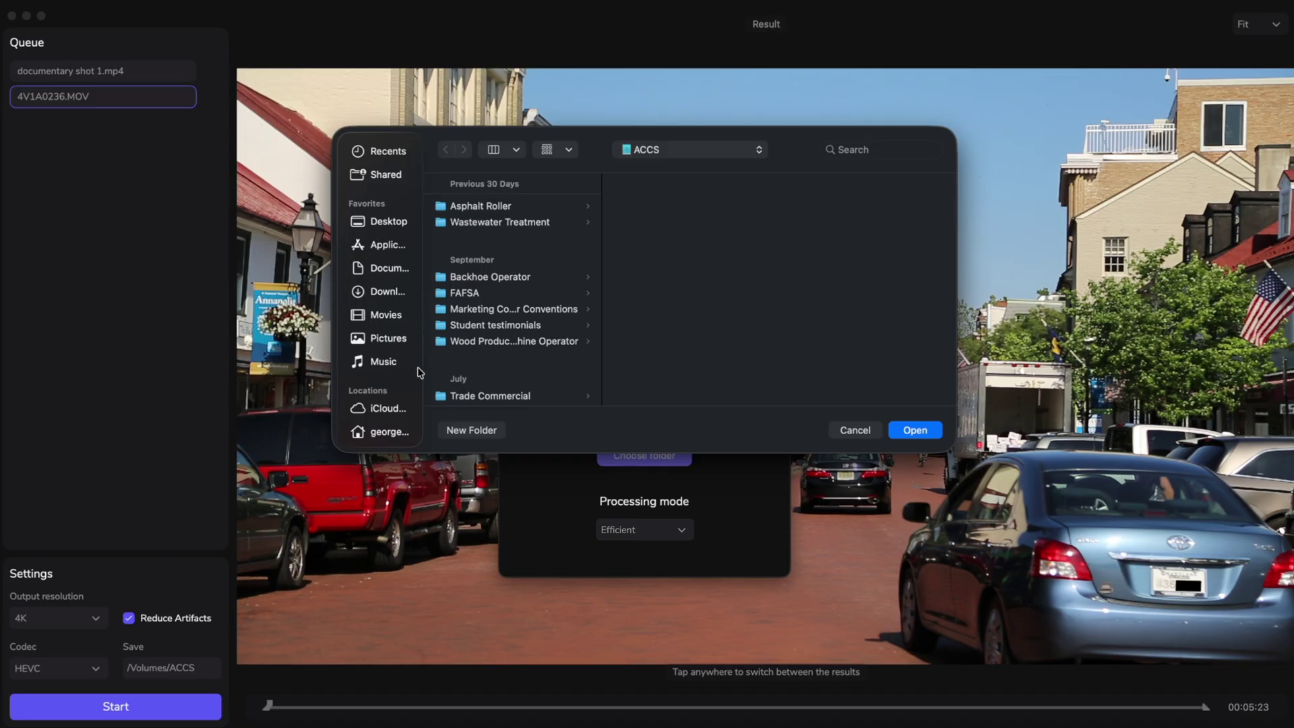
click(383, 228)
click(468, 428)
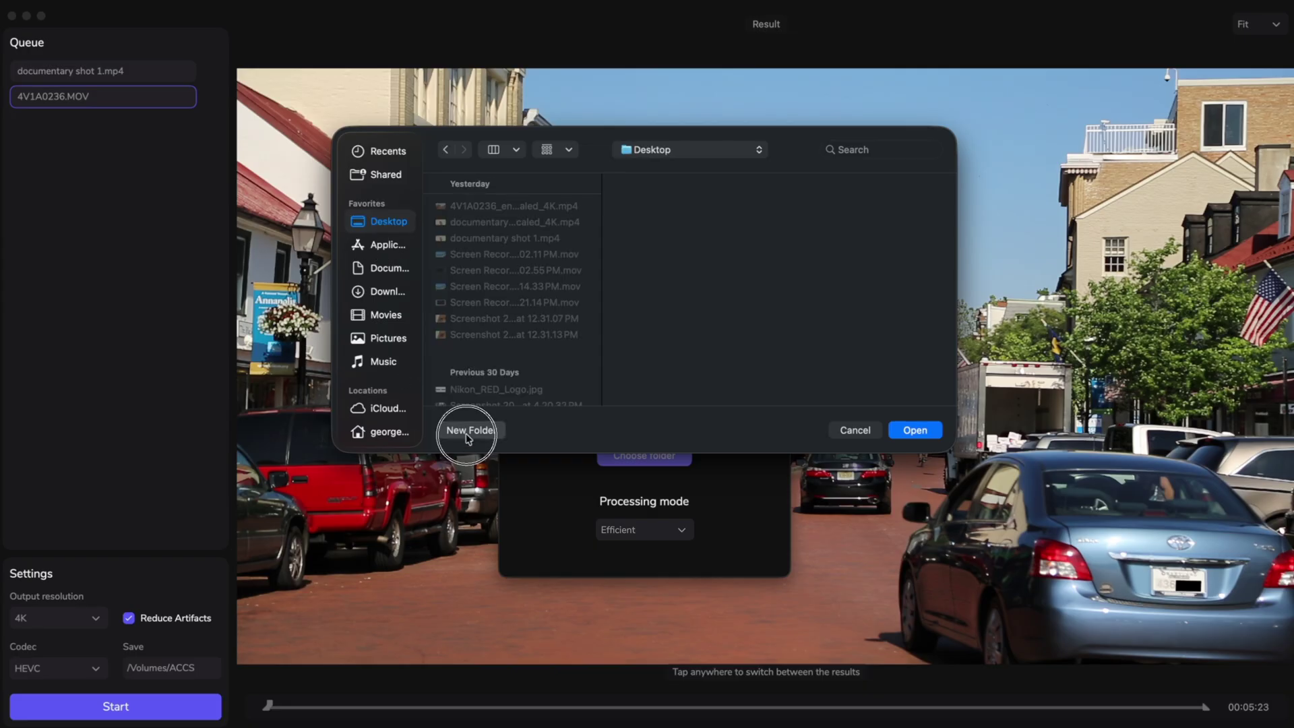
text(up)
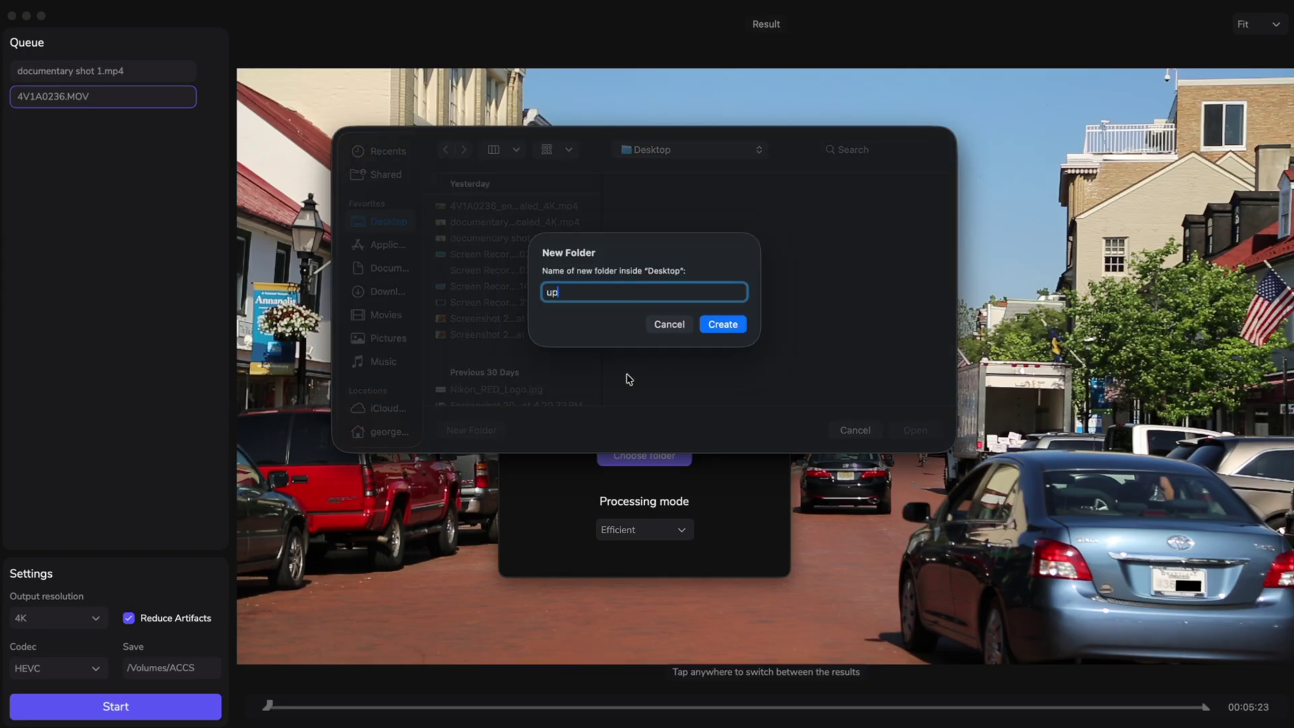
text(sacled)
key(Return)
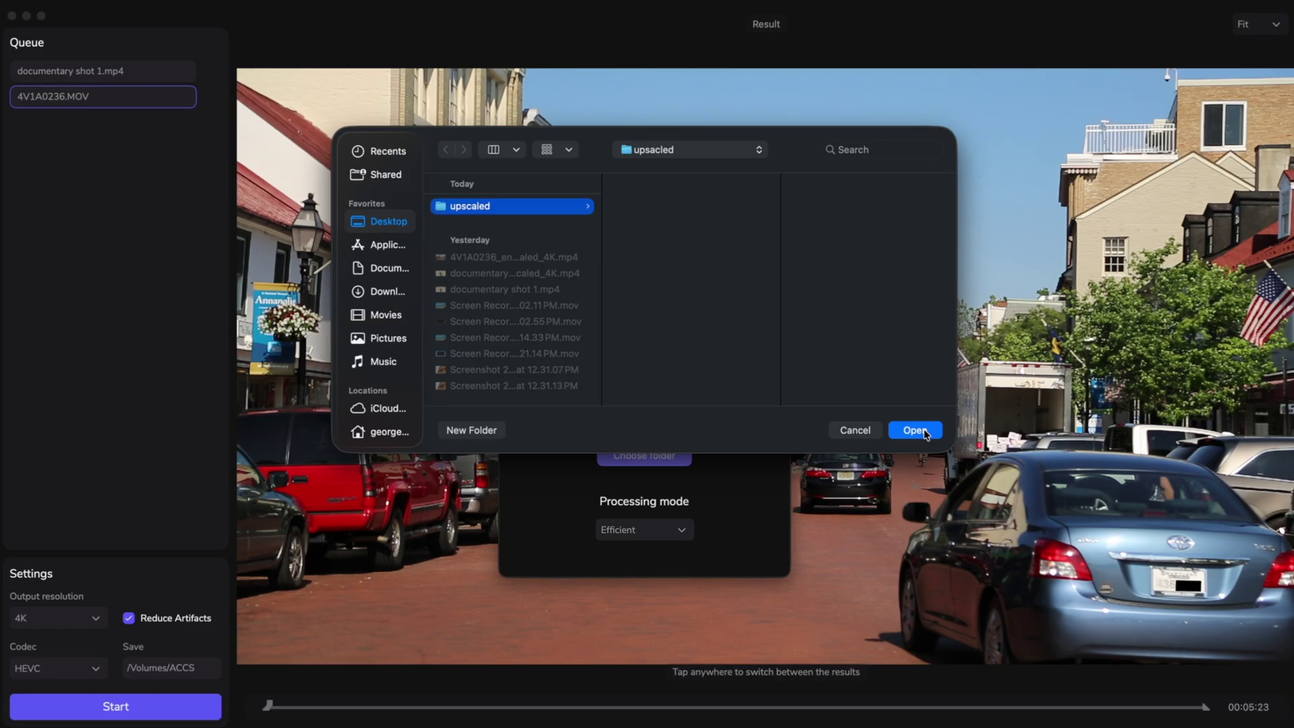
click(926, 434)
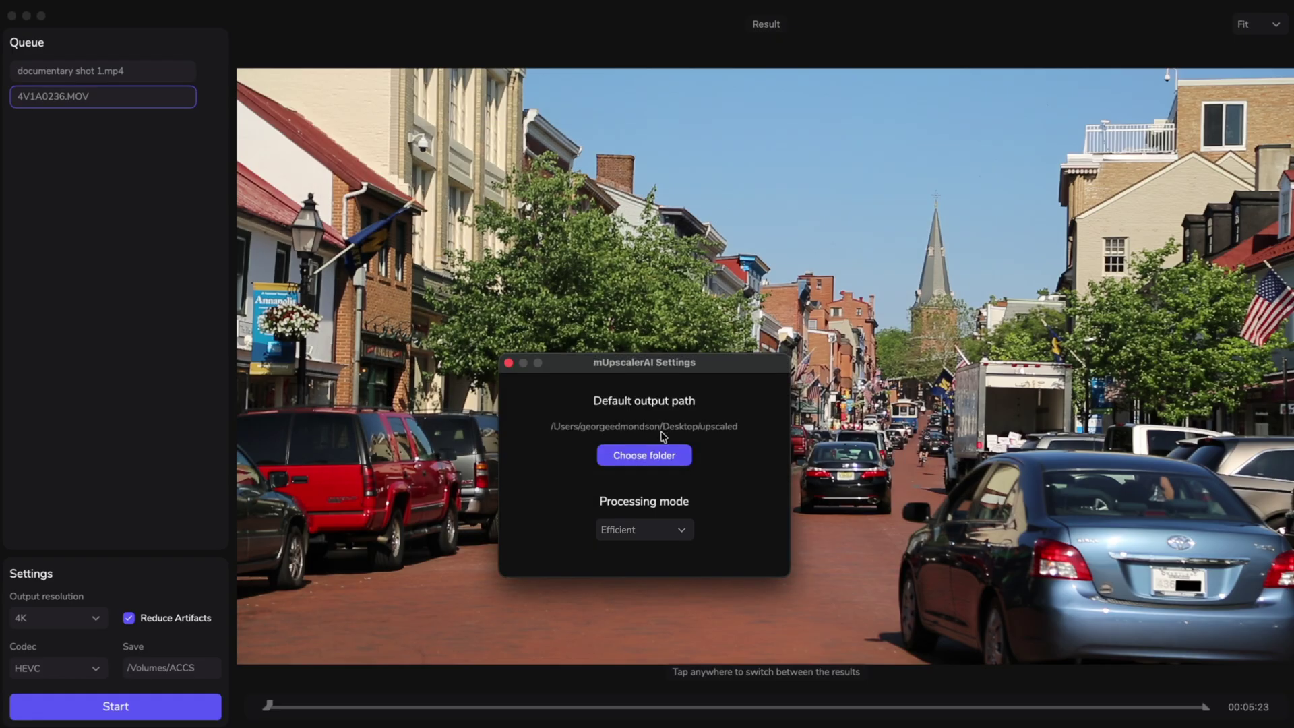
click(606, 530)
Step: Keep Efficient processing mode, close Settings, and keep 4K as the output resolution
key(Escape)
click(509, 365)
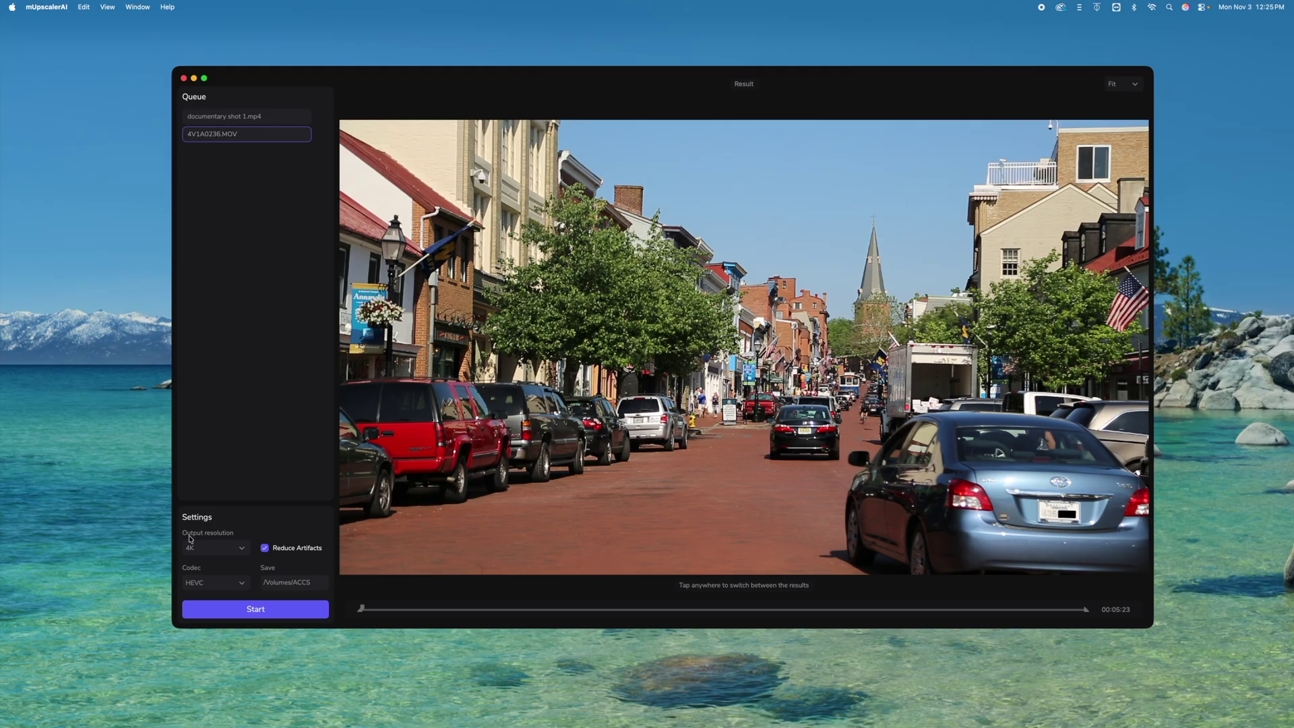
click(228, 547)
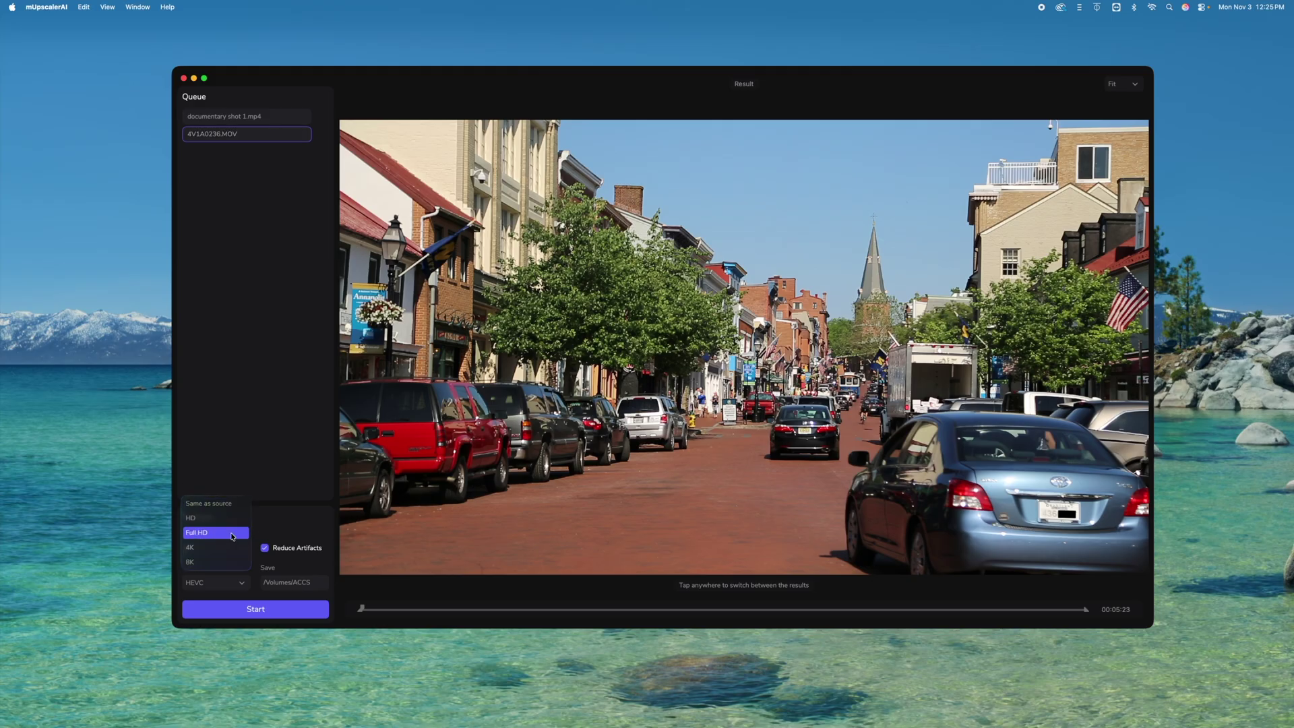
click(233, 555)
click(242, 584)
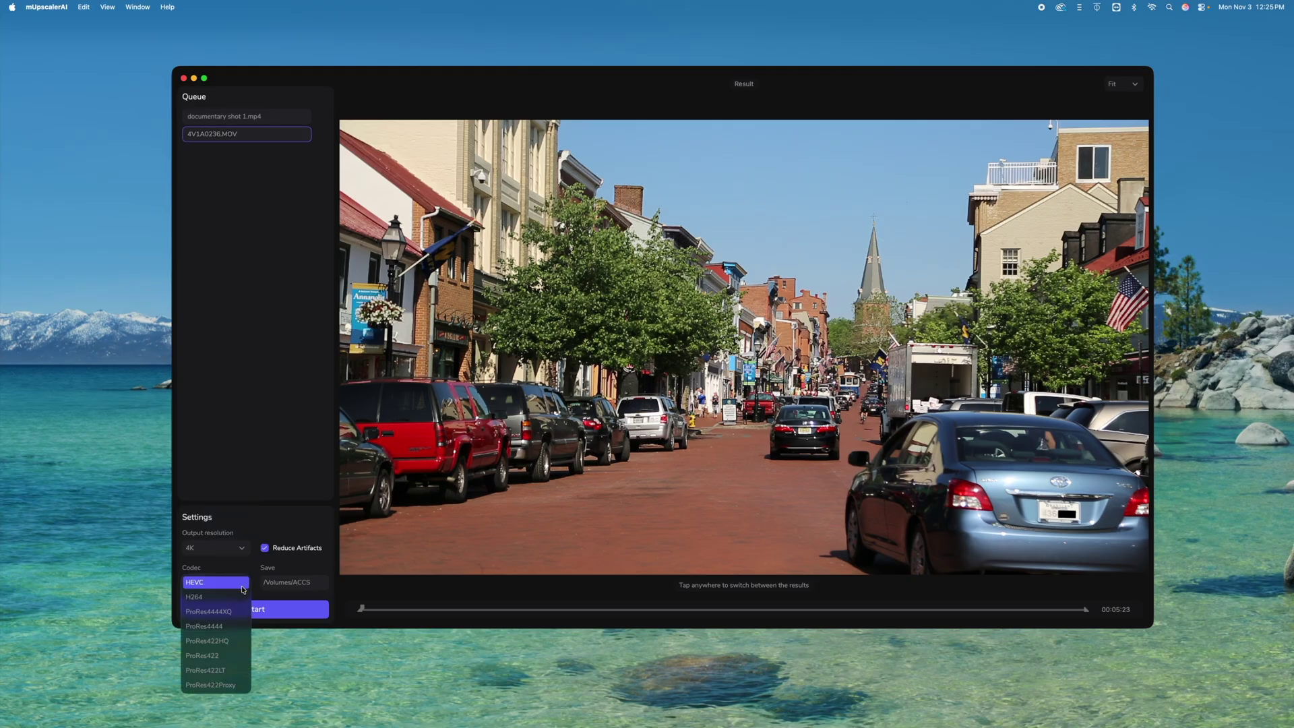